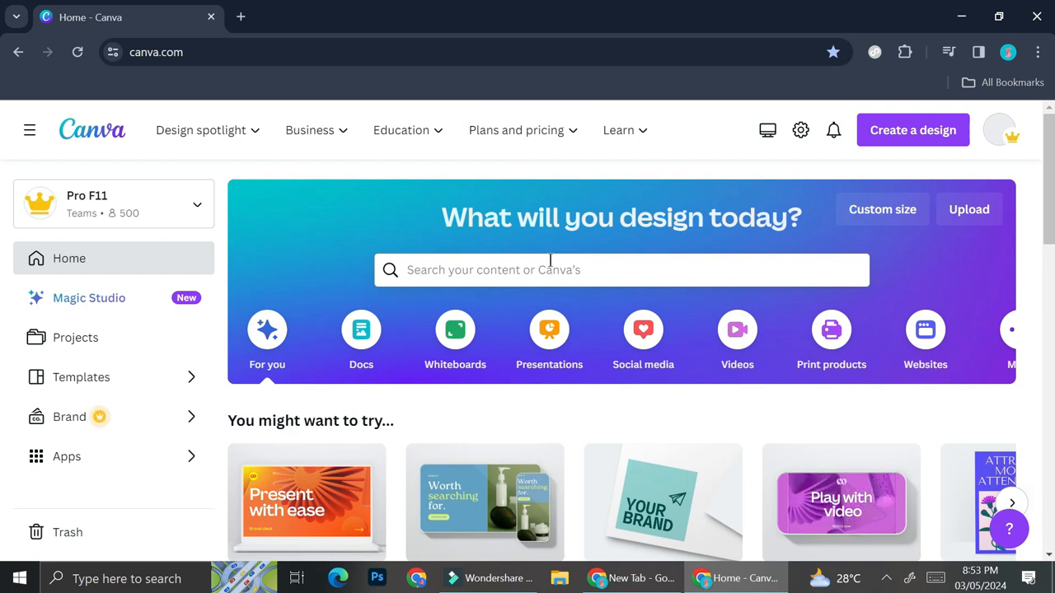
Search the templates for "Product catalogue".
left_click(524, 270)
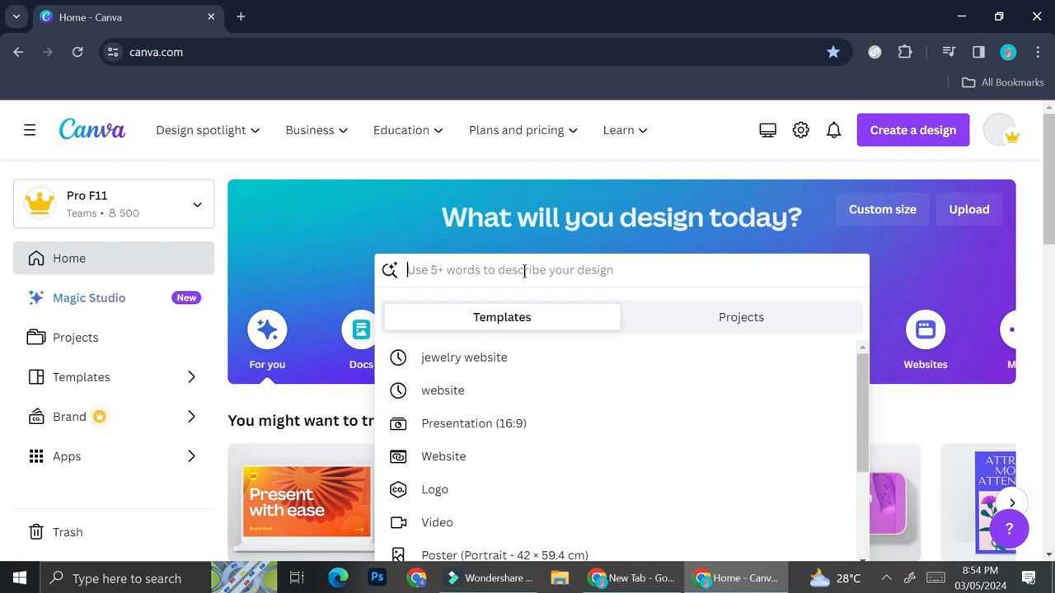
type("Pr")
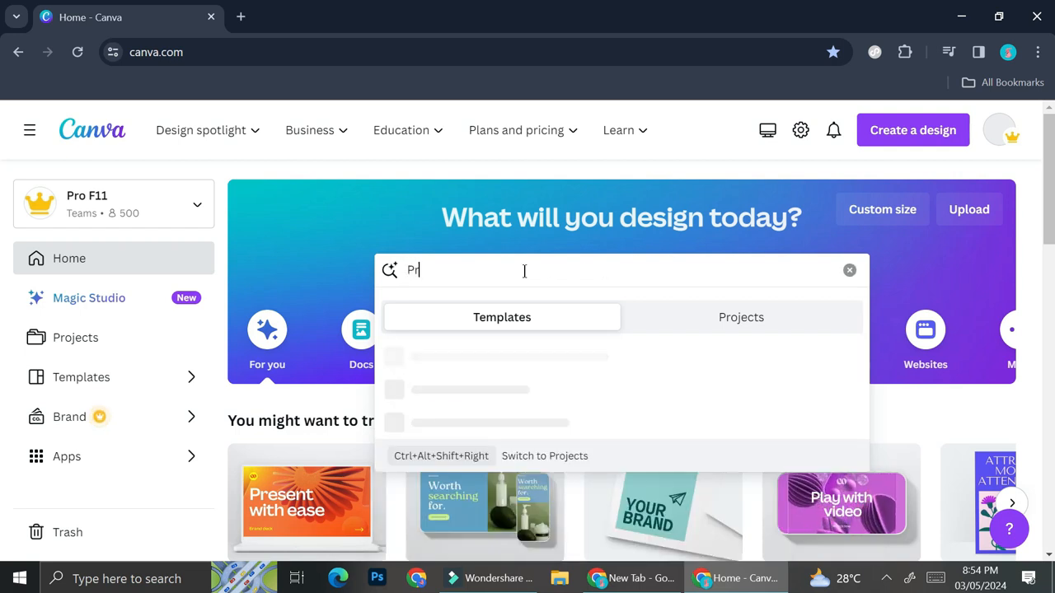
type("oduct ")
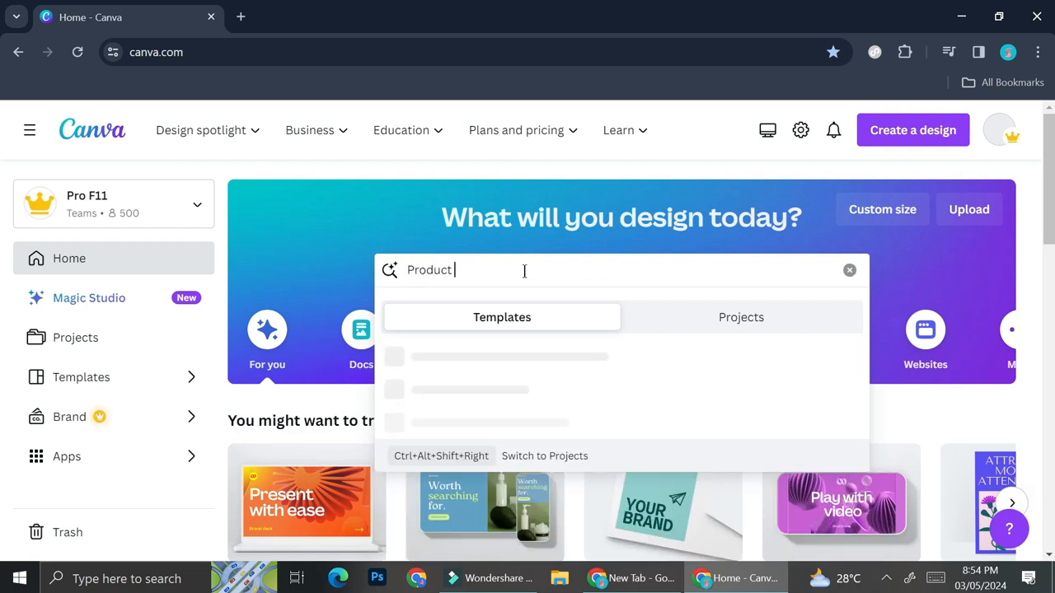
type("catalogue")
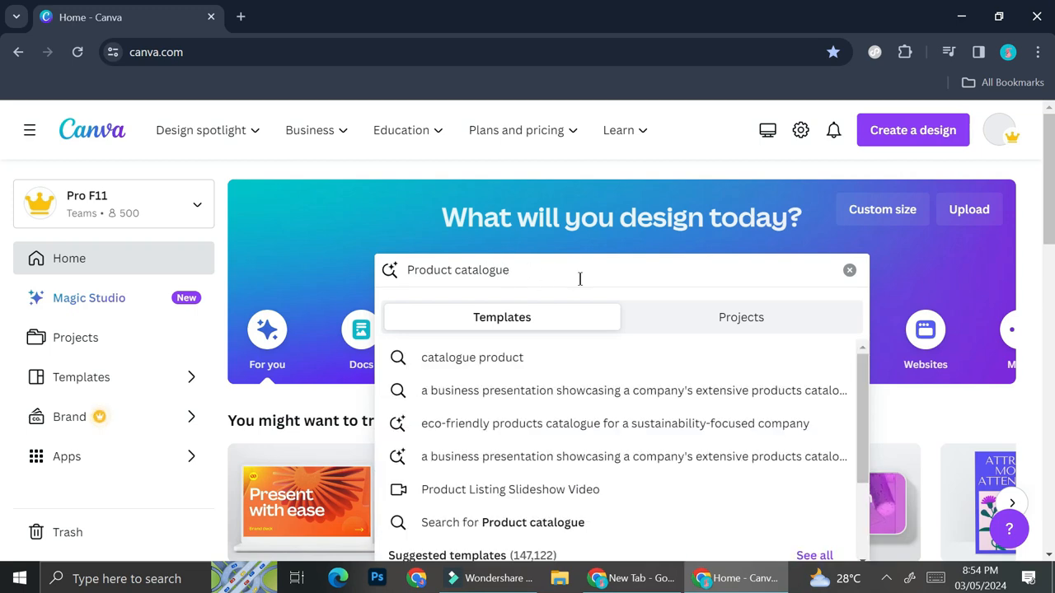
key("Return")
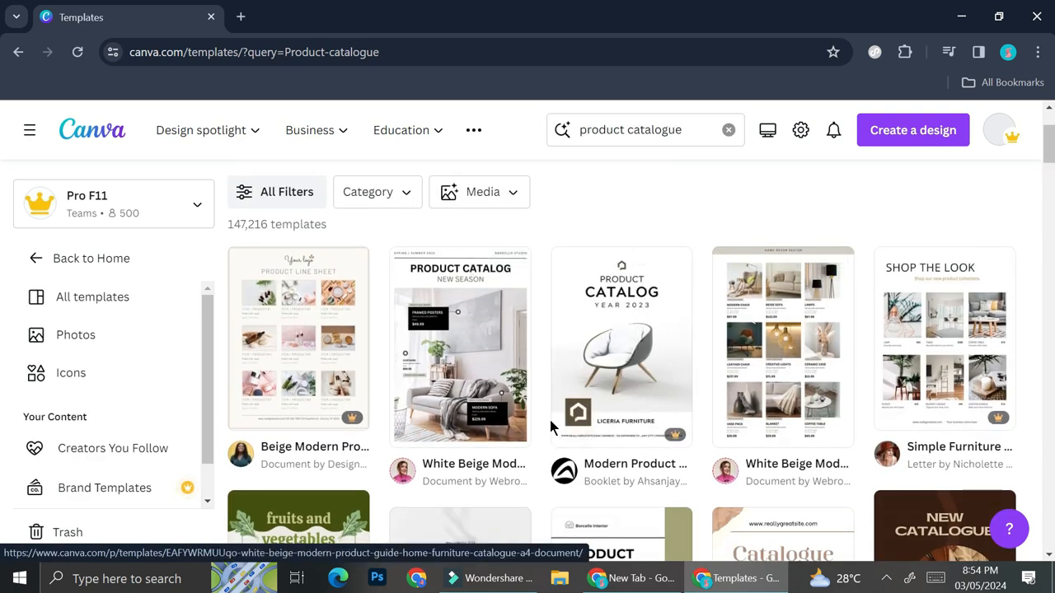
Preview several pages of the White Beige Modern Product Guide Home Furniture Catalogue template, and close the preview.
scroll(549, 416, "down", 2)
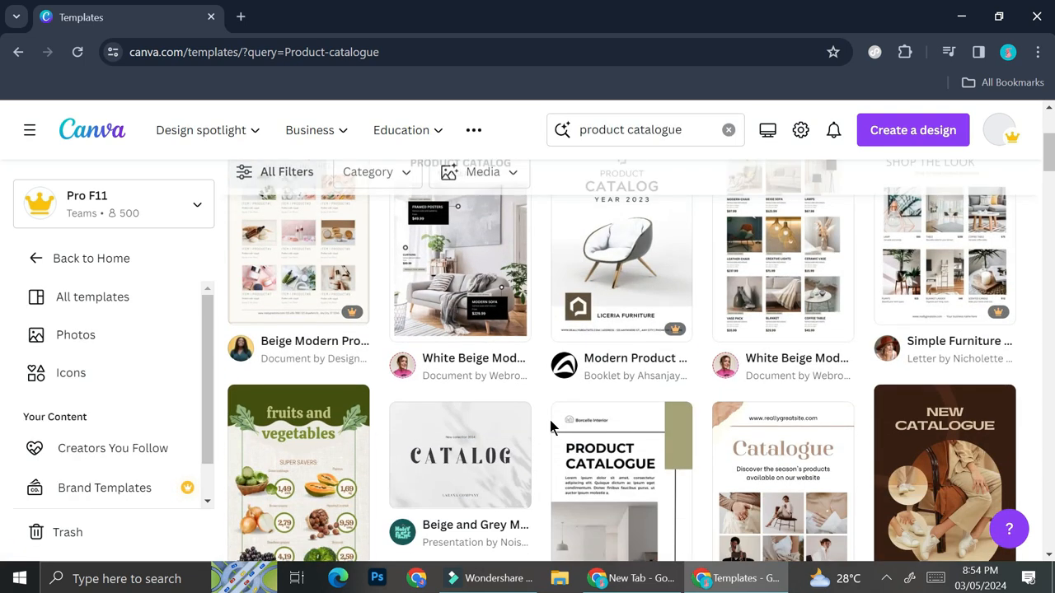
scroll(550, 419, "up", 2)
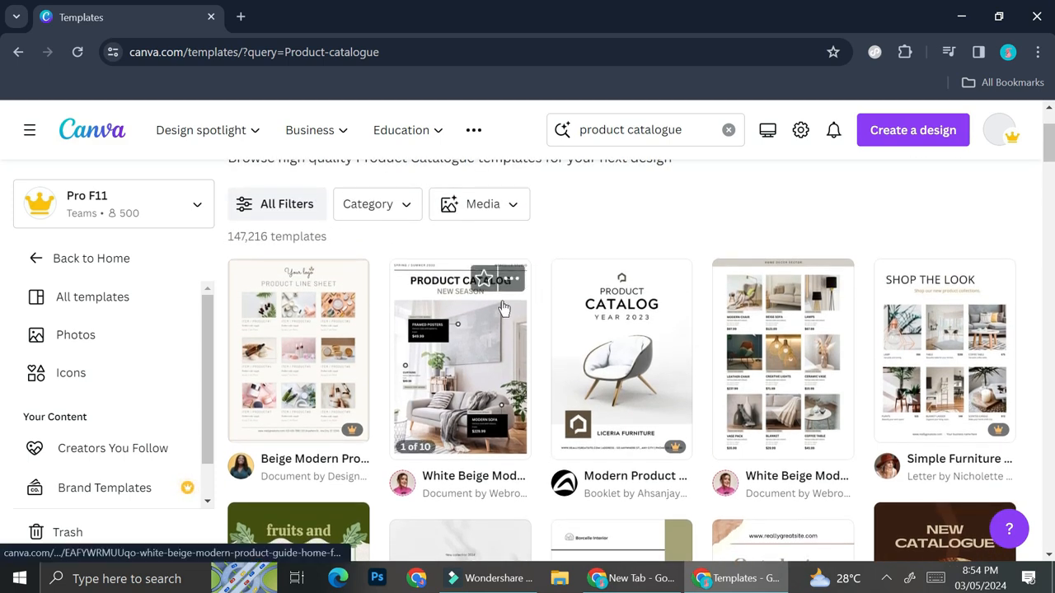
left_click(462, 352)
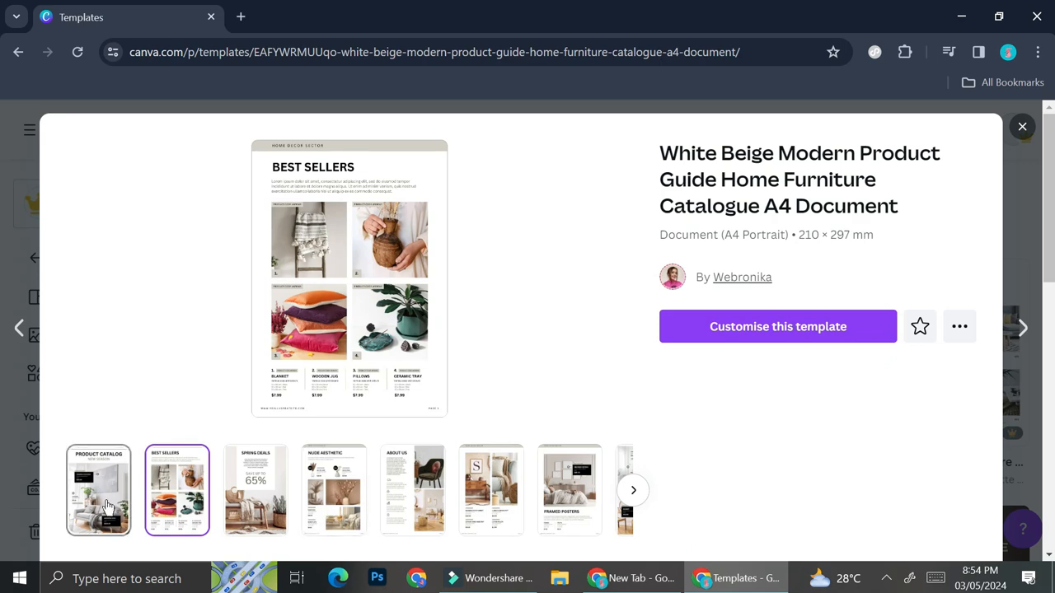
left_click(106, 504)
left_click(206, 504)
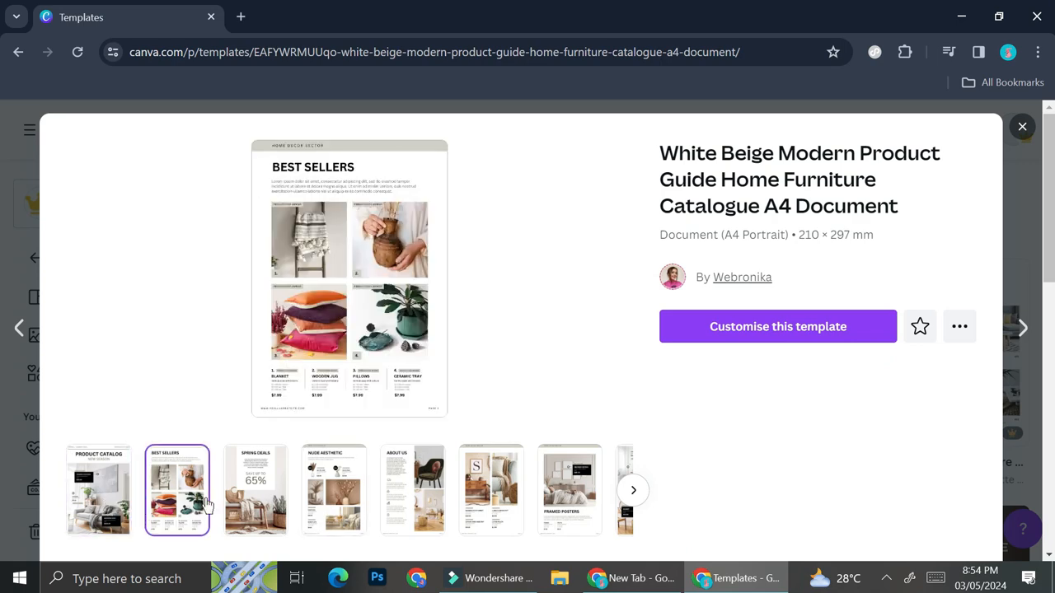
left_click(283, 509)
left_click(340, 512)
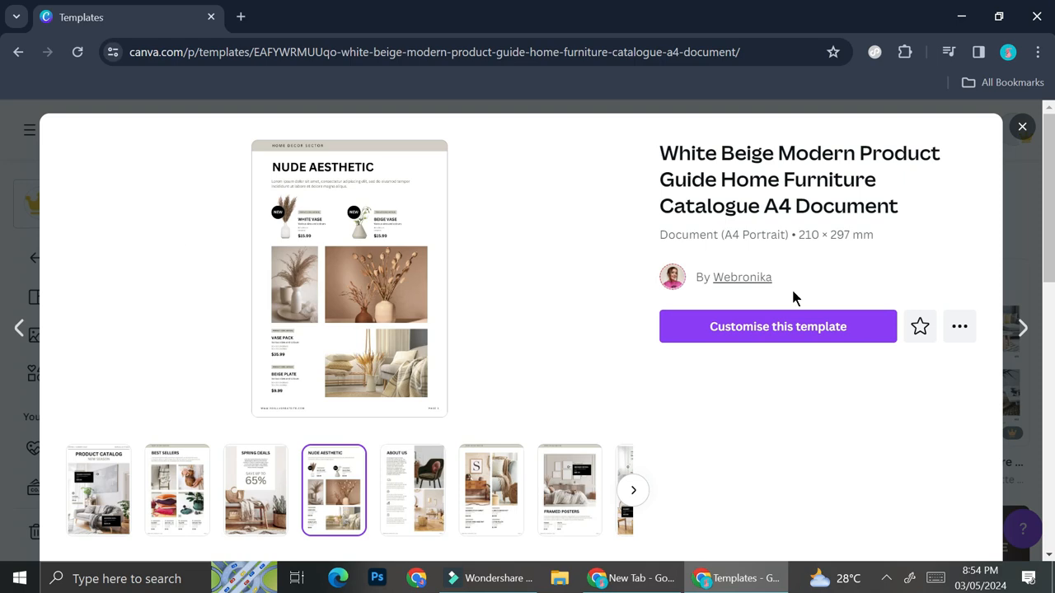
left_click(487, 498)
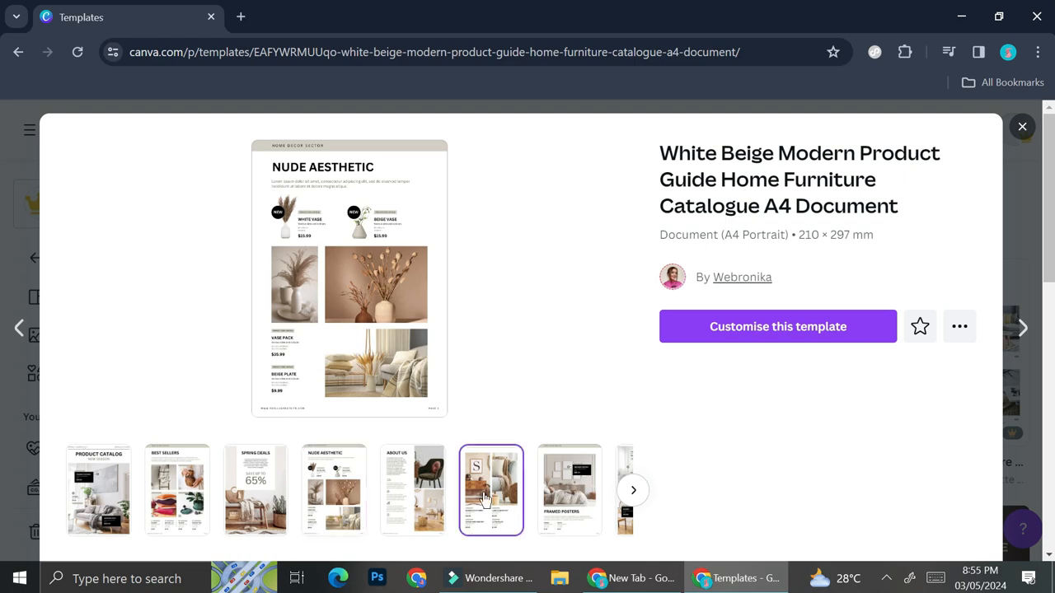
left_click(1030, 215)
Open the White and Pink Modern Product Catalogue Instagram Story template's preview and examine its layout.
scroll(792, 384, "down", 1)
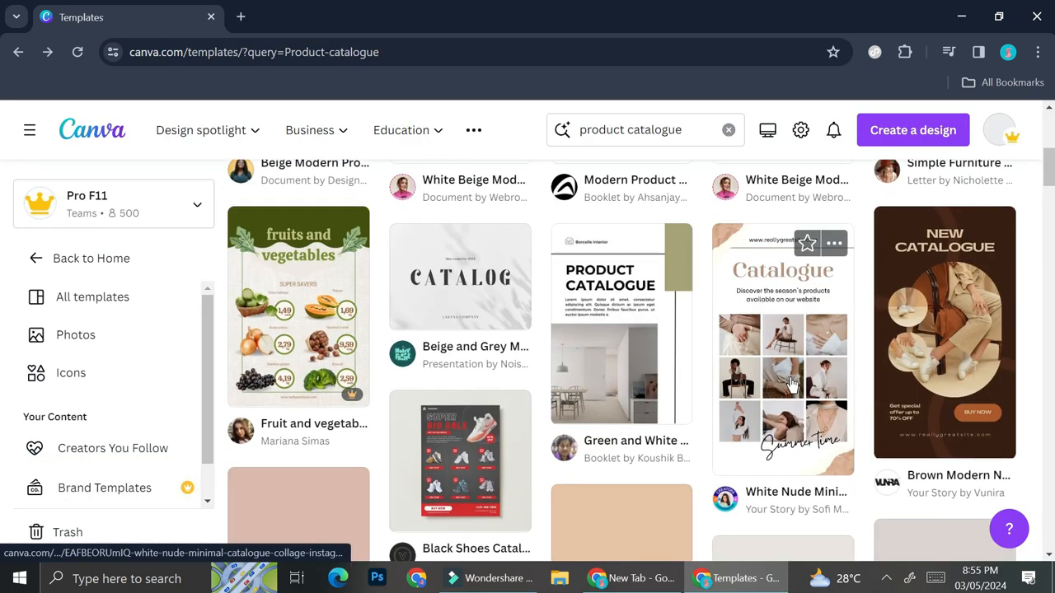
scroll(791, 383, "down", 3)
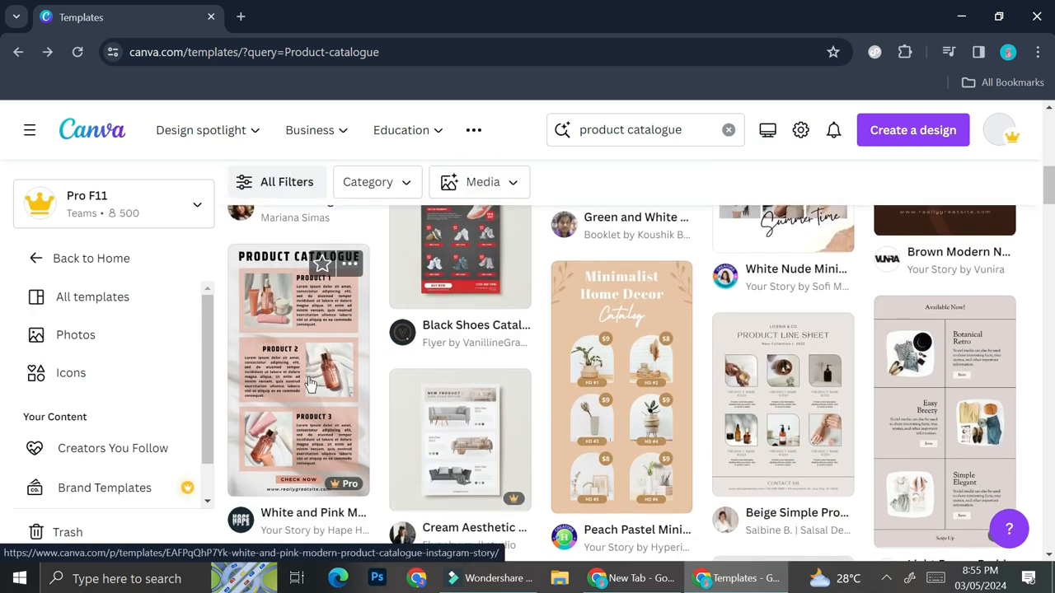
left_click(323, 346)
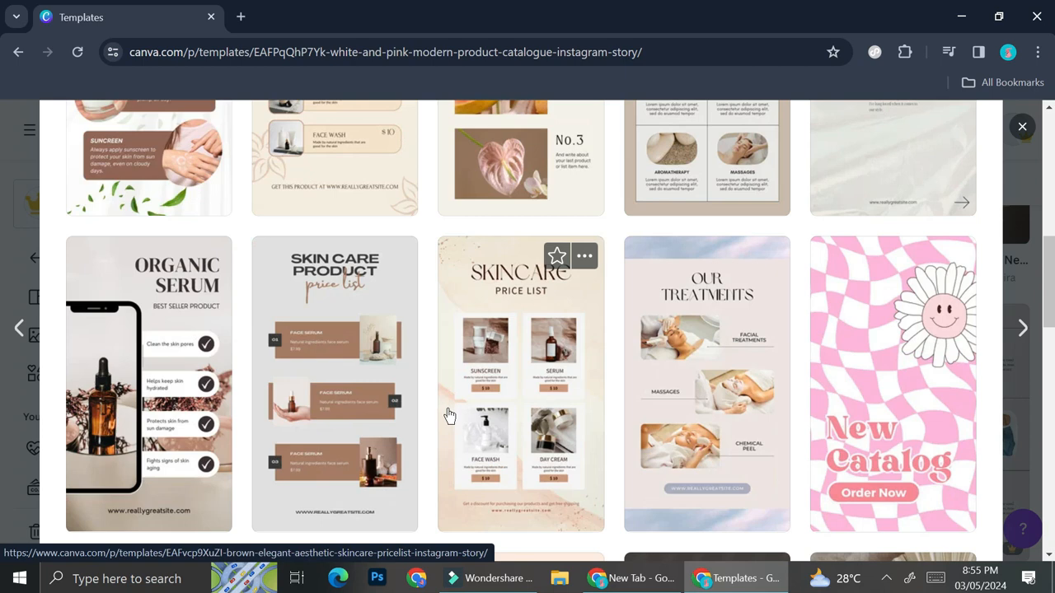
scroll(371, 330, "up", 7)
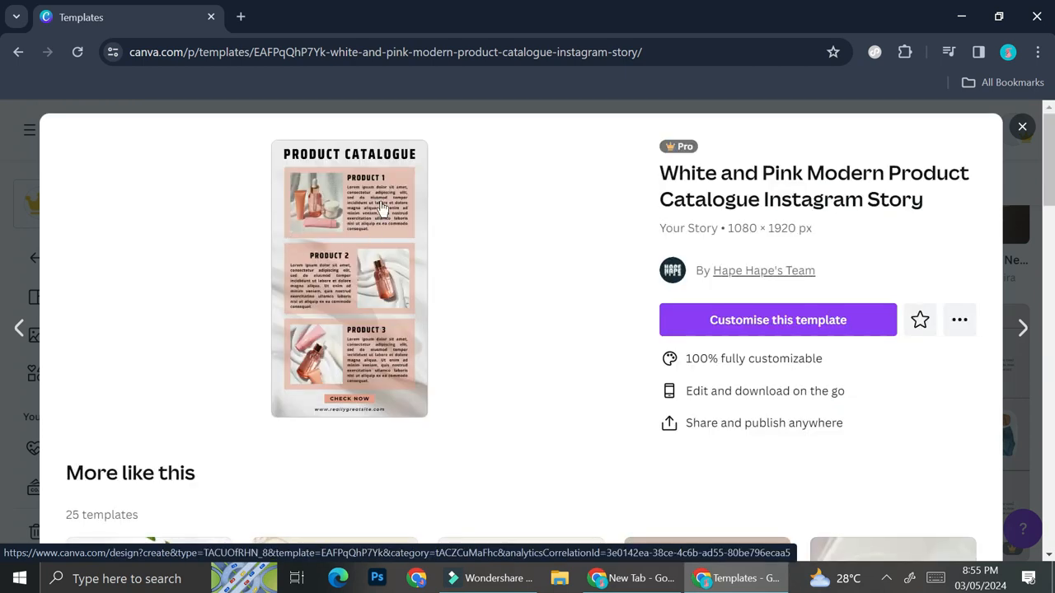
scroll(338, 239, "down", 2)
scroll(338, 239, "down", 1)
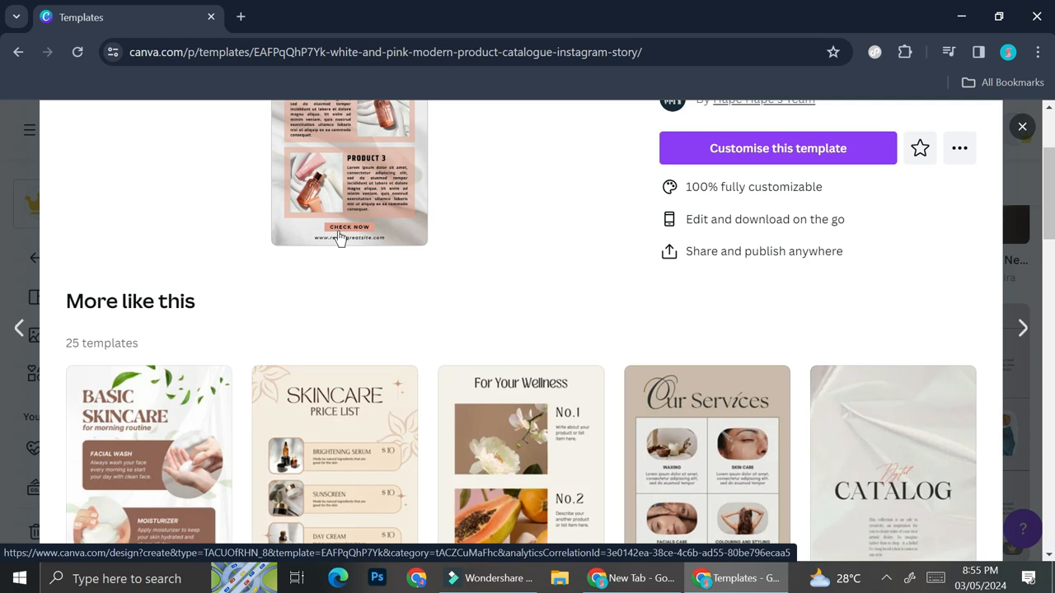
Pick the White Minimalistic Shop Photo Grid Instagram Story from the similar templates and open it for customising.
scroll(338, 237, "down", 3)
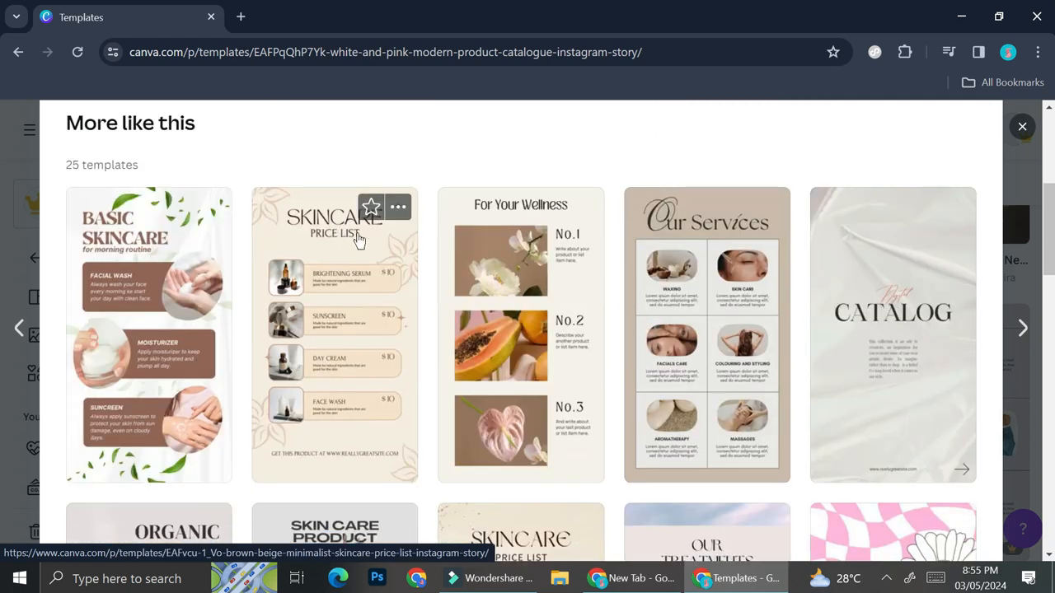
scroll(636, 438, "down", 2)
scroll(636, 438, "down", 4)
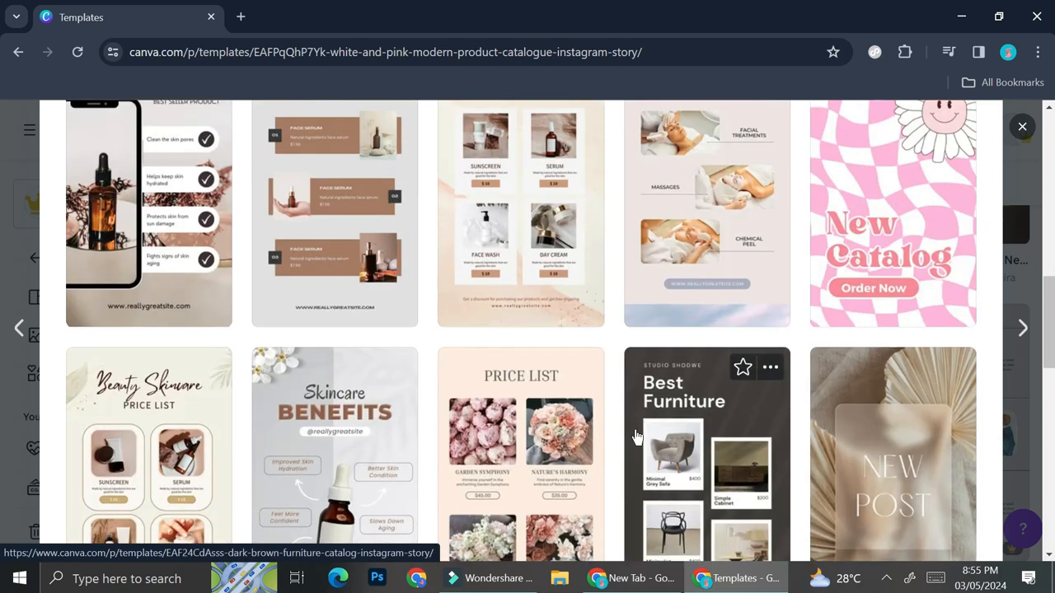
scroll(635, 438, "down", 2)
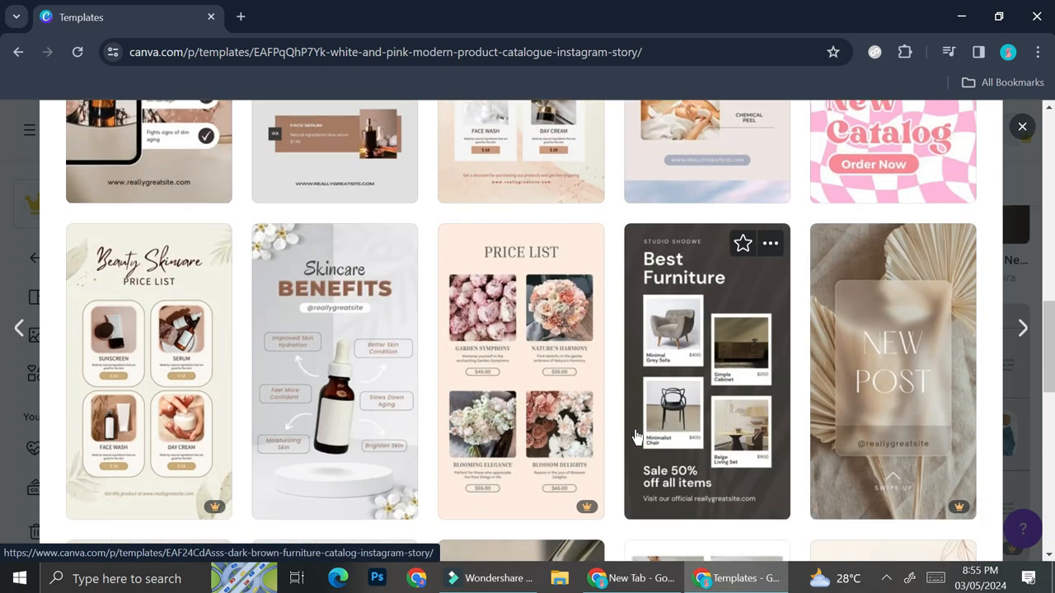
scroll(636, 438, "down", 4)
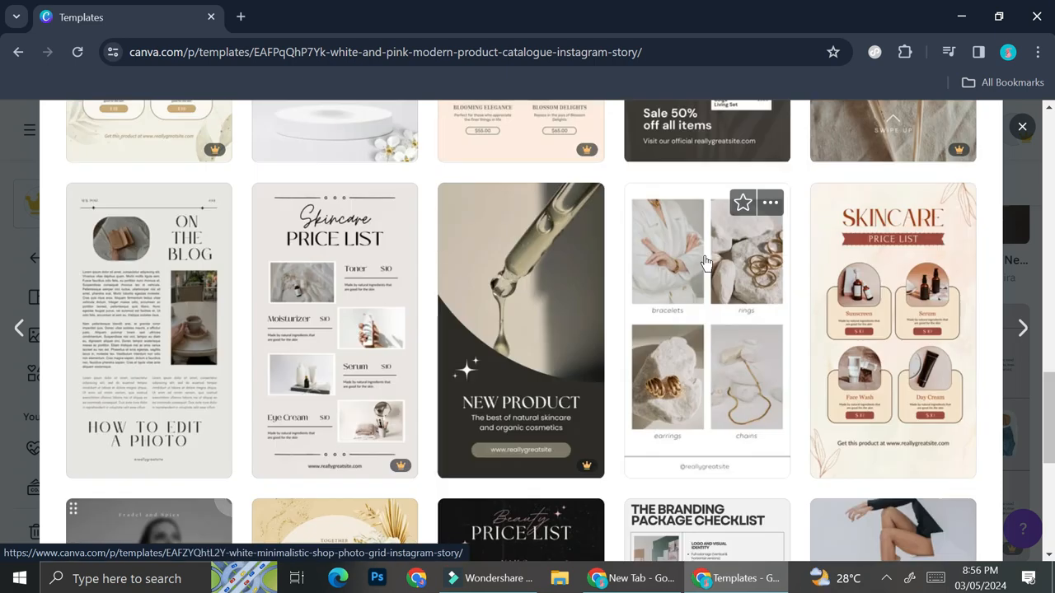
left_click(705, 341)
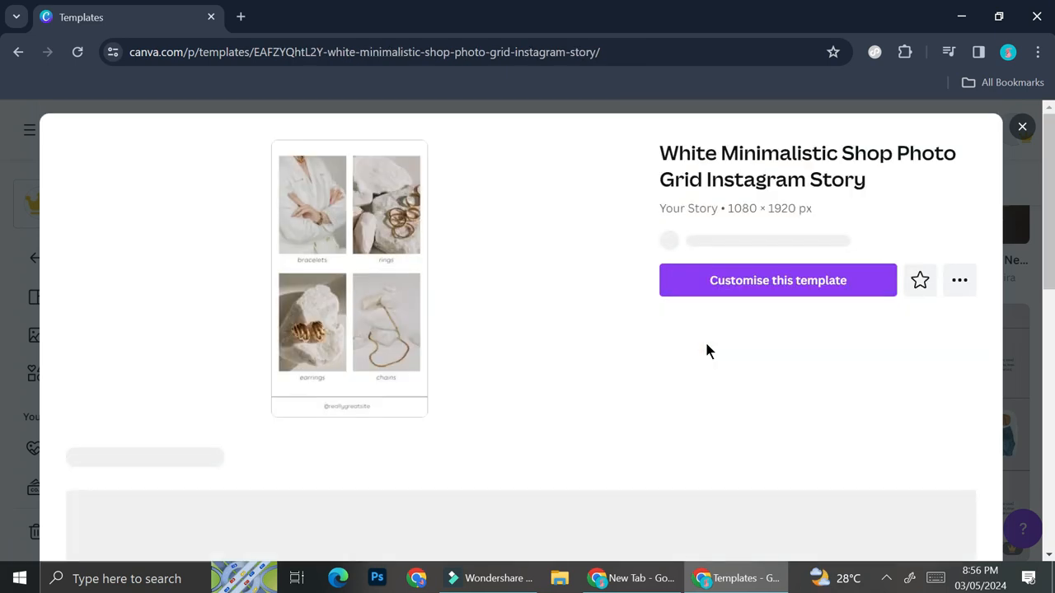
left_click(774, 300)
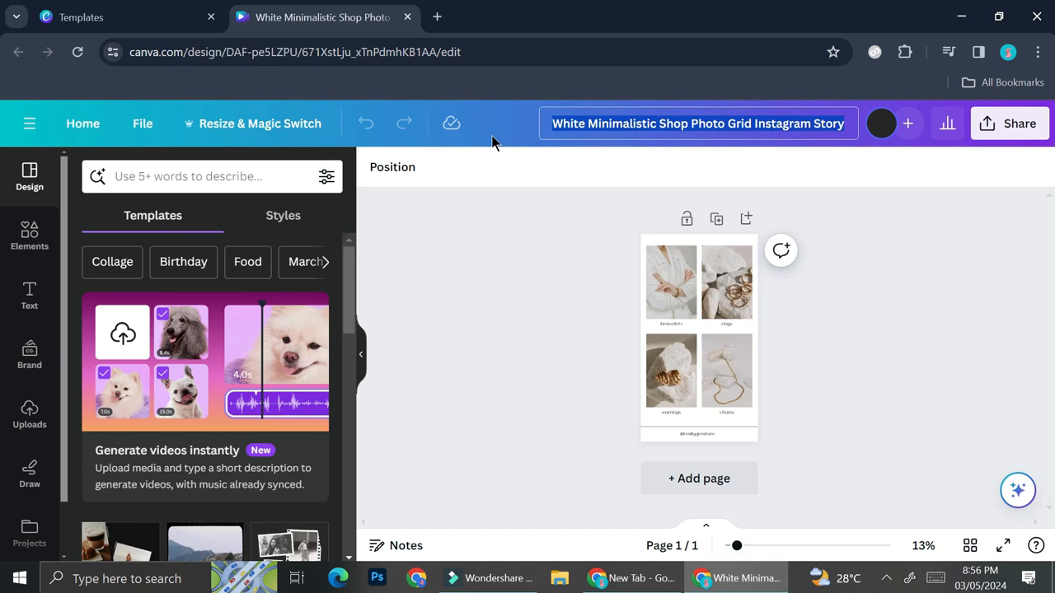
Rename the design as "Product Catalogue".
key("BackSpace")
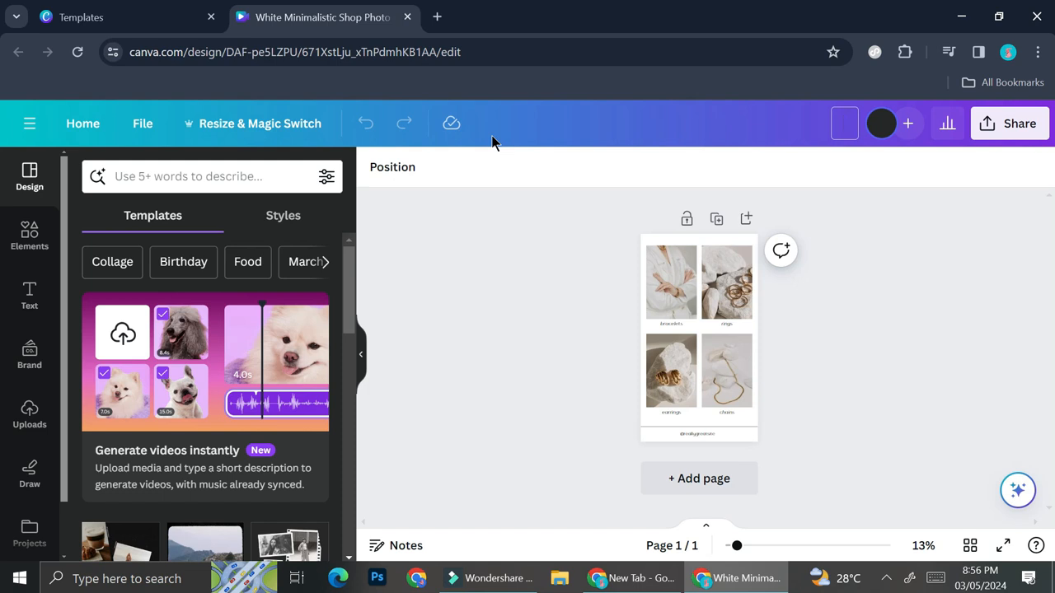
type("Product Catalogue")
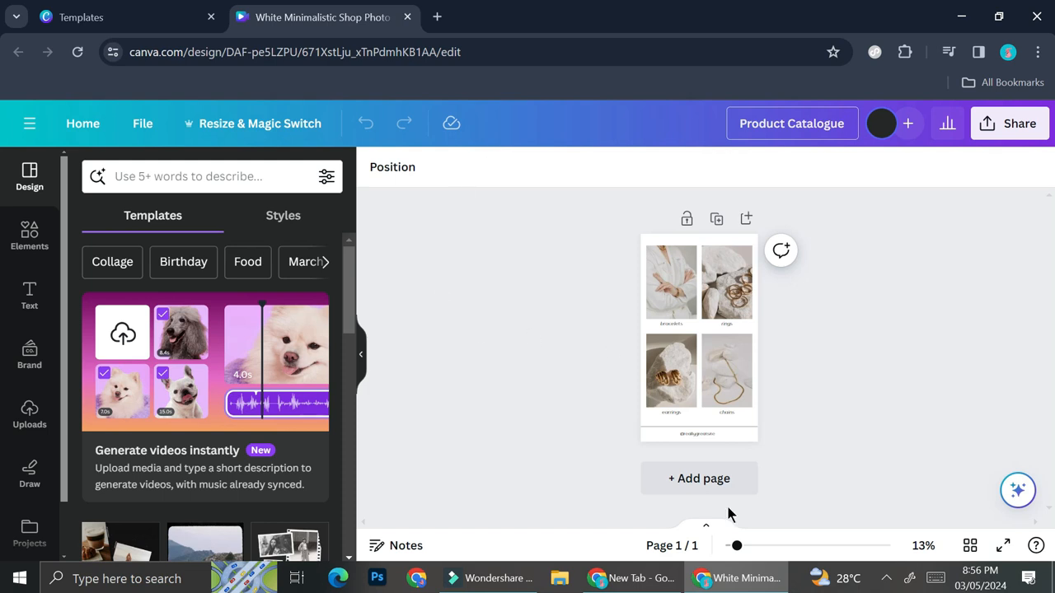
Examine the template's jewelry photos and captions up close, and look through the uploaded images.
left_click_drag(737, 546, 782, 545)
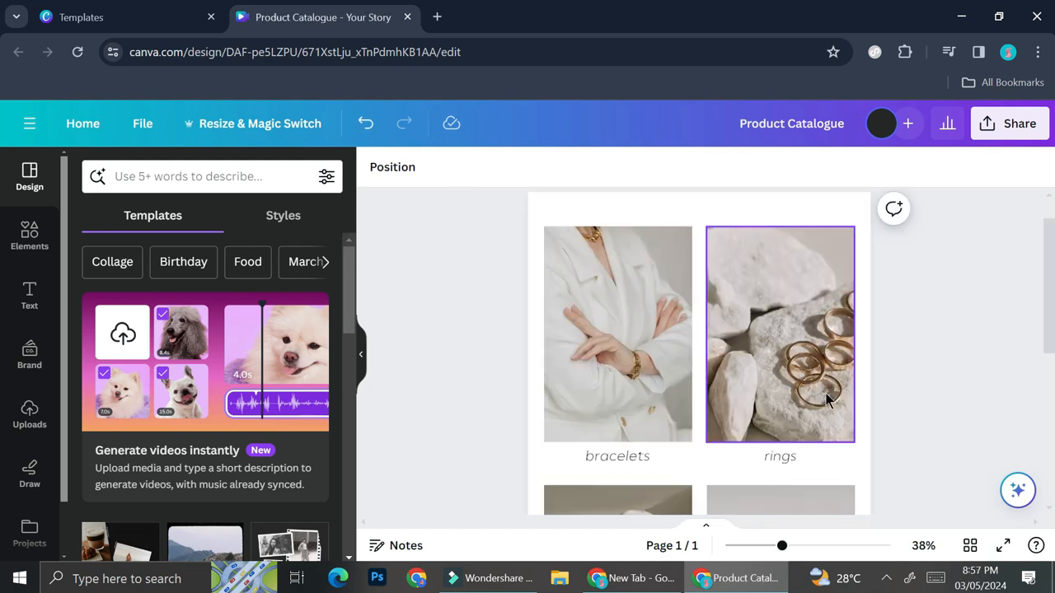
scroll(828, 400, "down", 3)
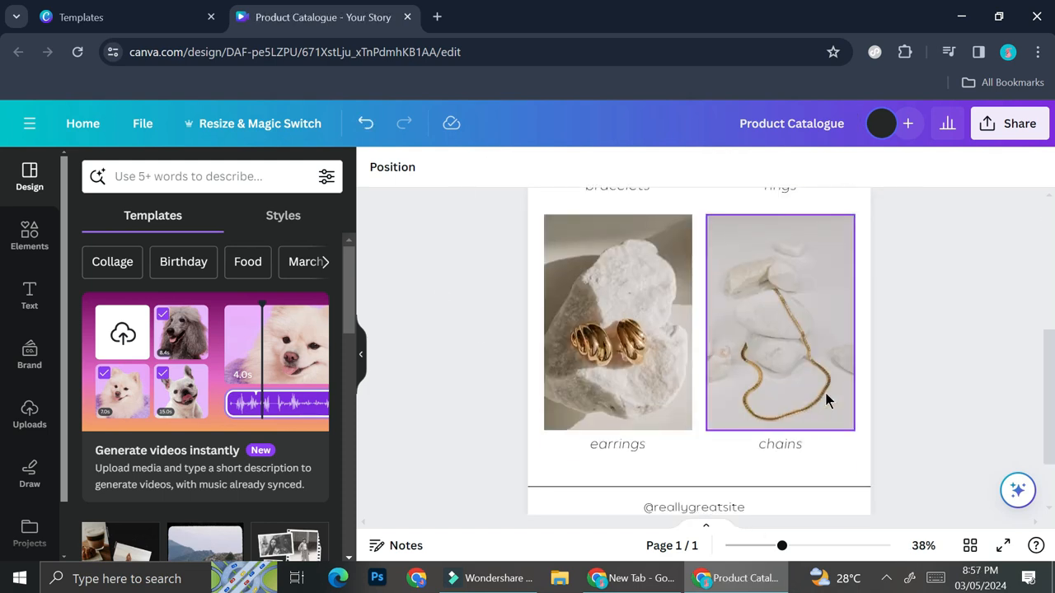
scroll(824, 400, "down", 1)
scroll(824, 399, "up", 2)
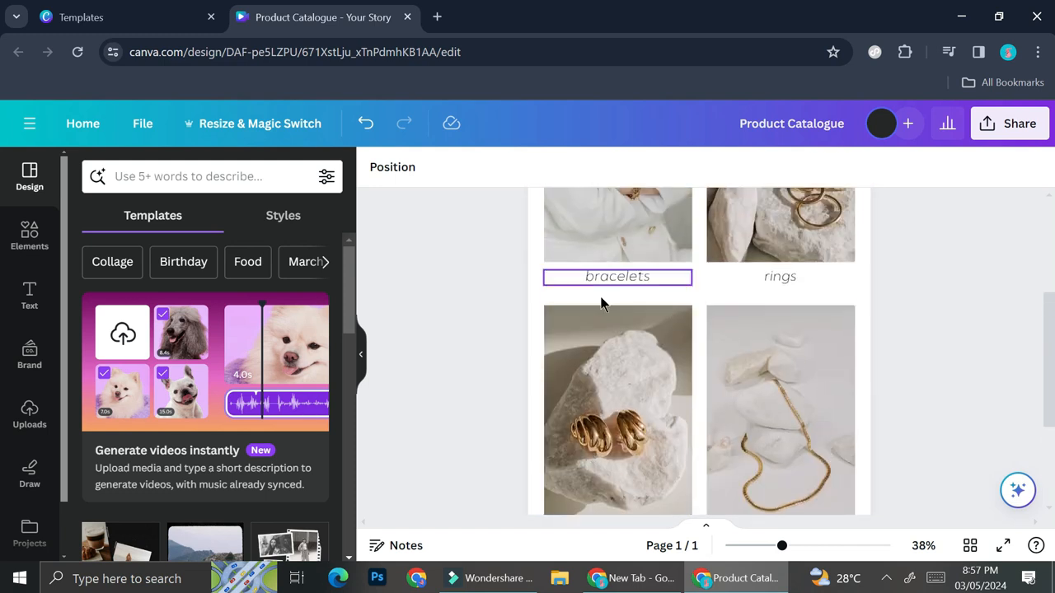
scroll(748, 328, "up", 2)
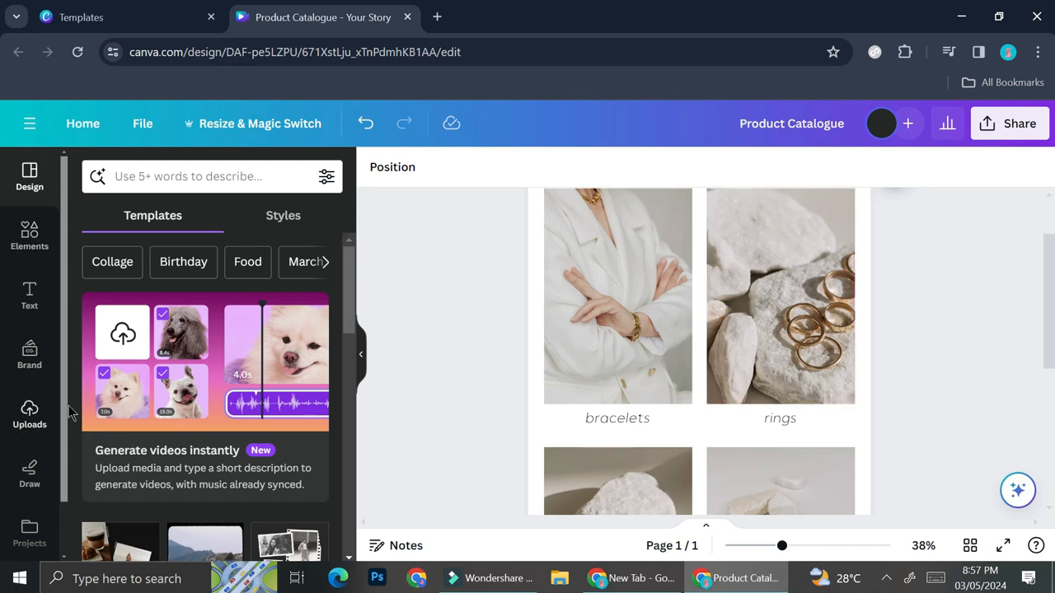
left_click(30, 429)
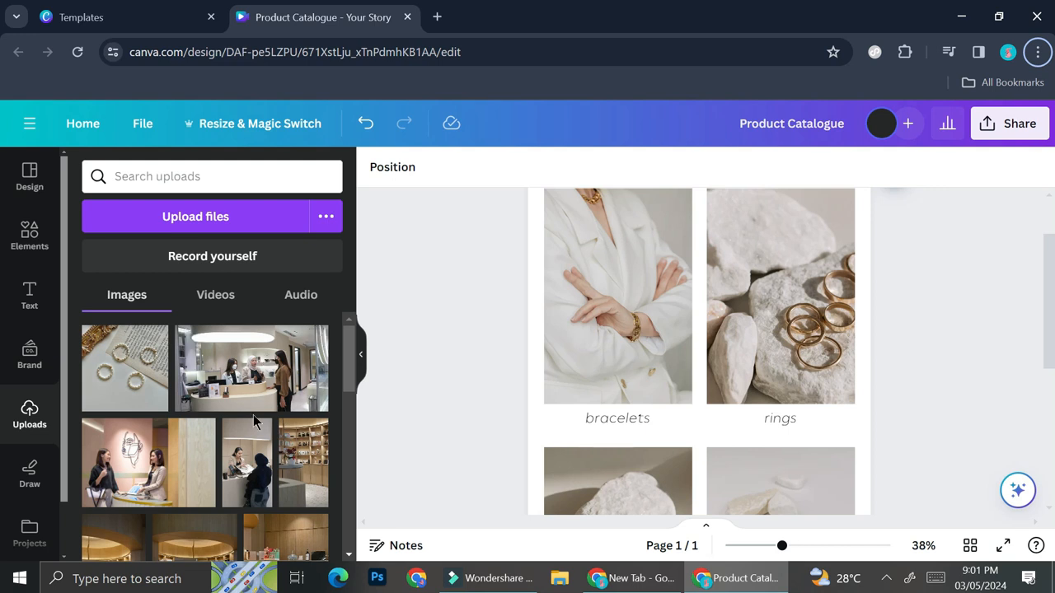
scroll(253, 420, "down", 5)
scroll(253, 421, "down", 5)
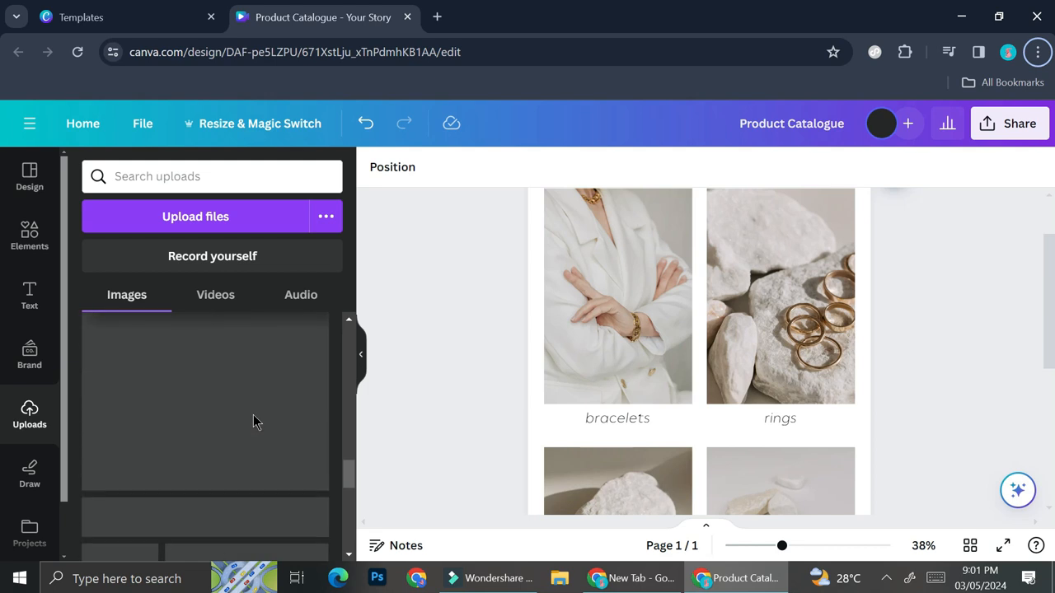
scroll(253, 420, "up", 10)
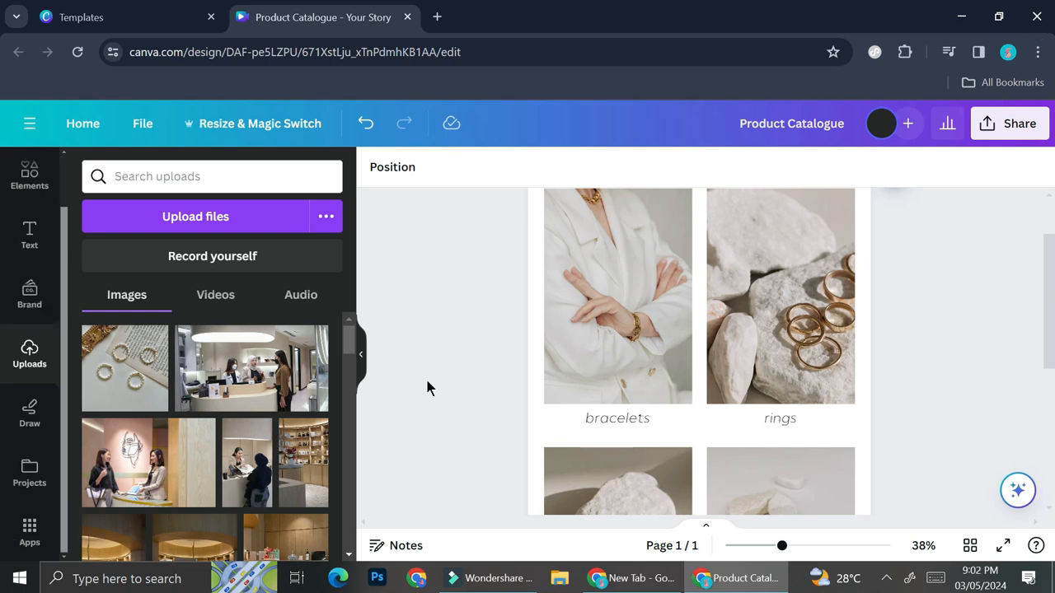
Create a project folder named "Product Pics" and keep it not shared with the team.
left_click(30, 473)
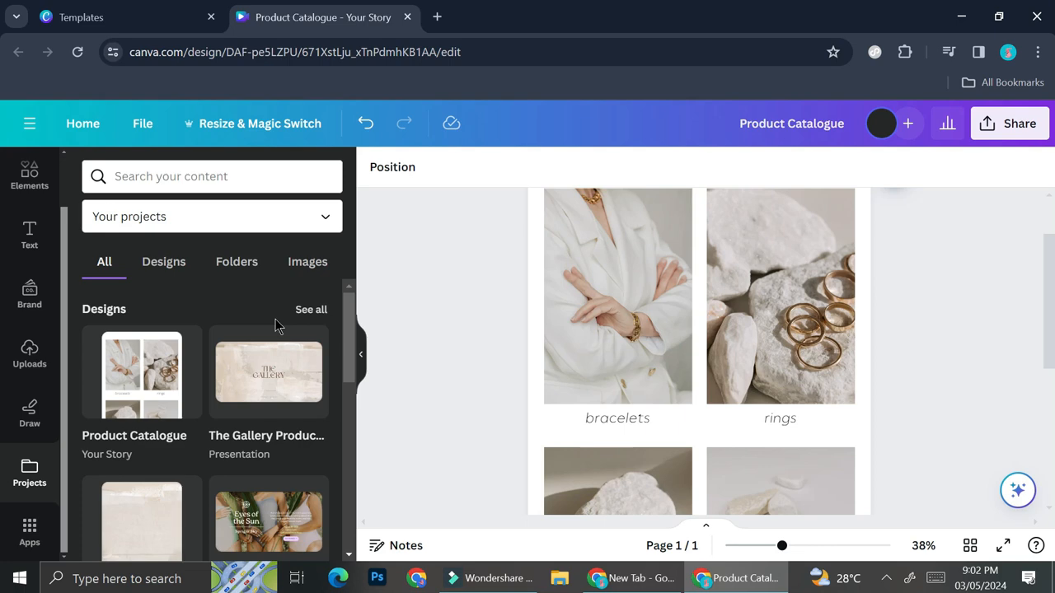
left_click(249, 262)
left_click(113, 315)
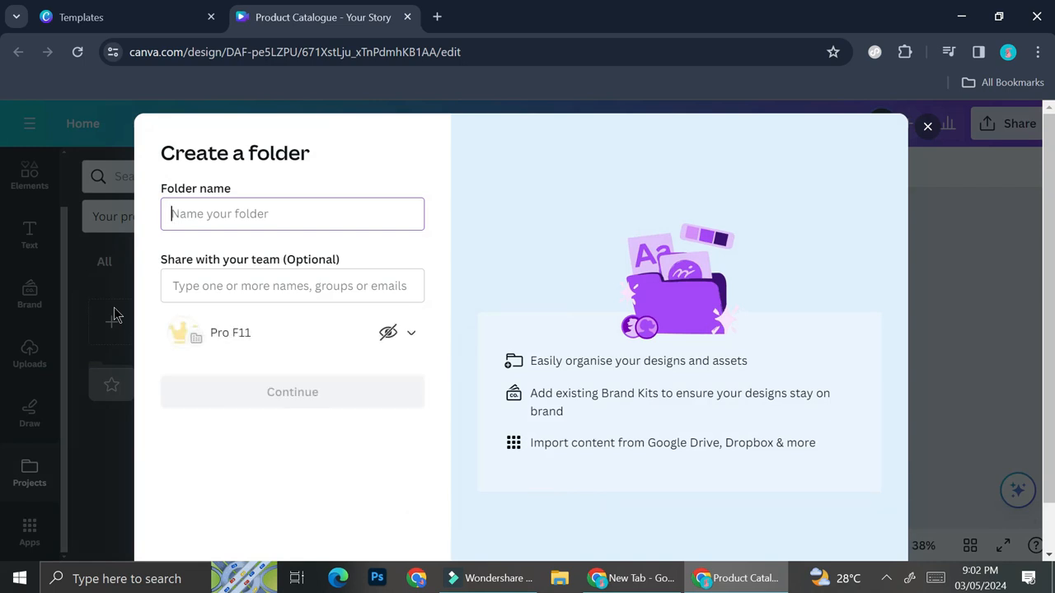
left_click(308, 200)
type("Product Pics")
key("F10")
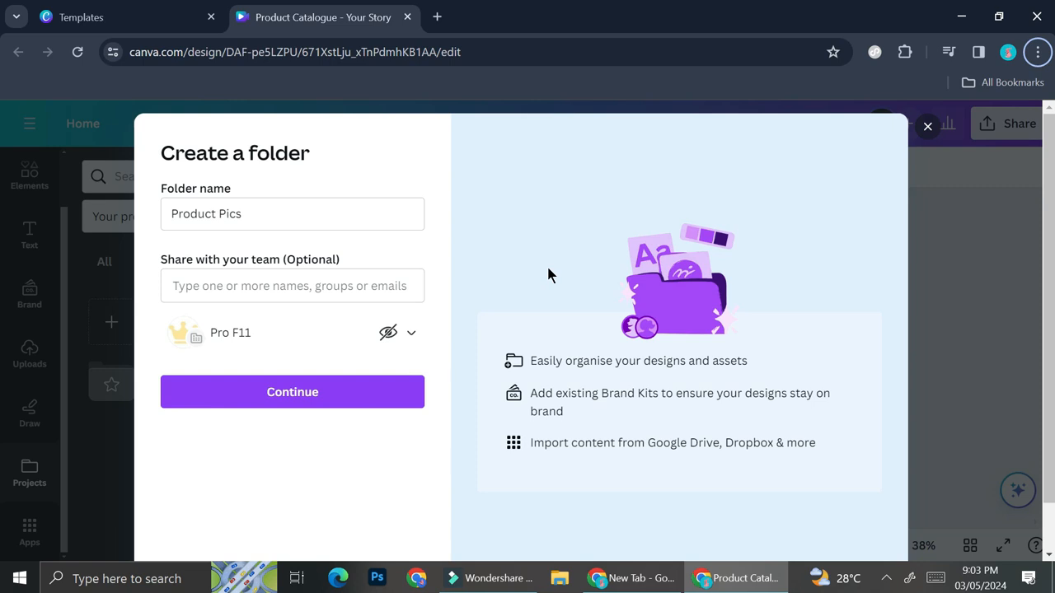
left_click(412, 332)
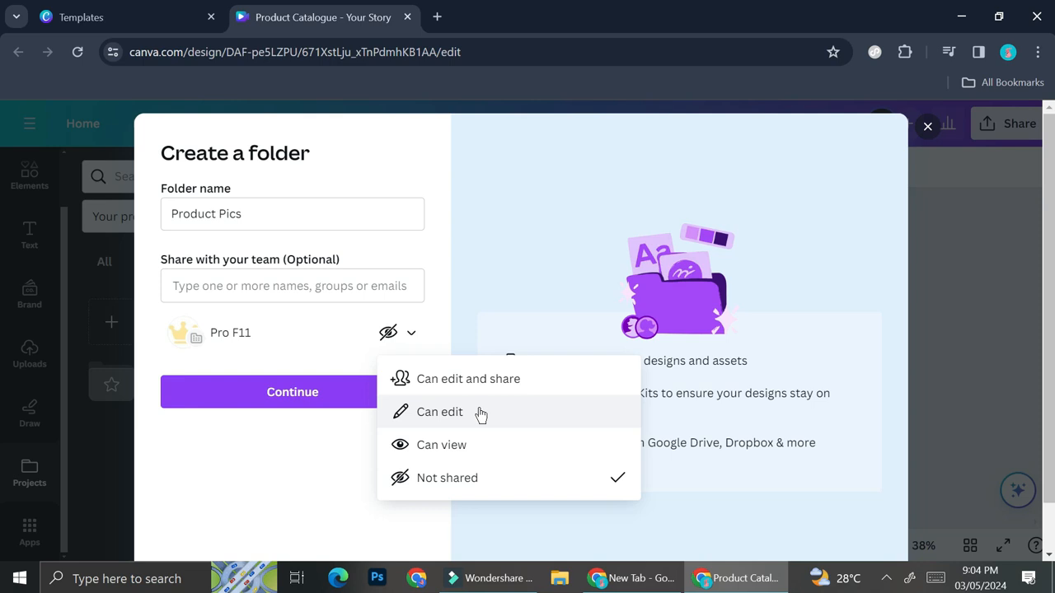
left_click(466, 484)
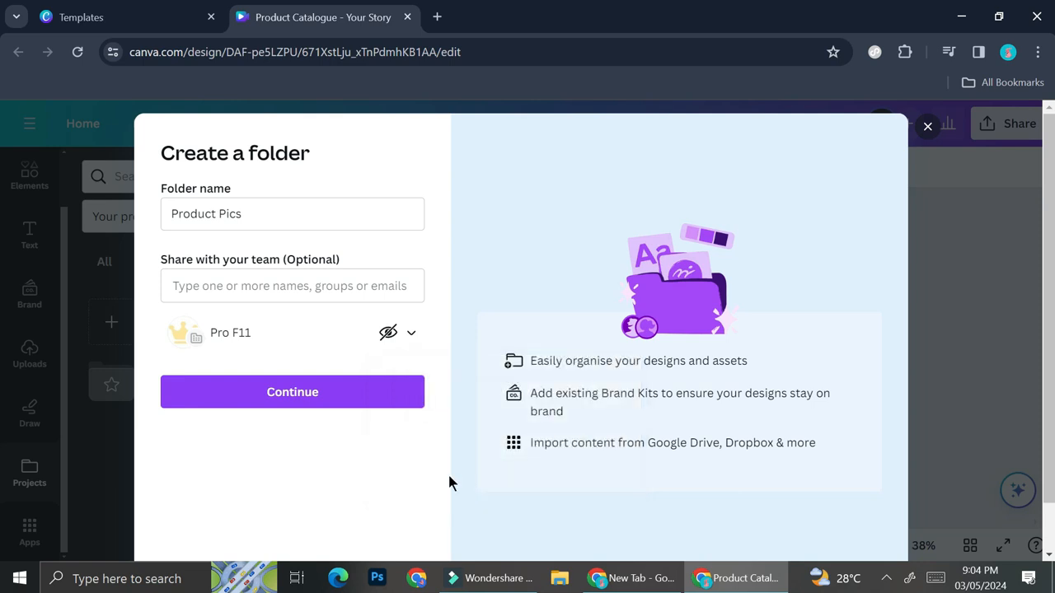
left_click(360, 404)
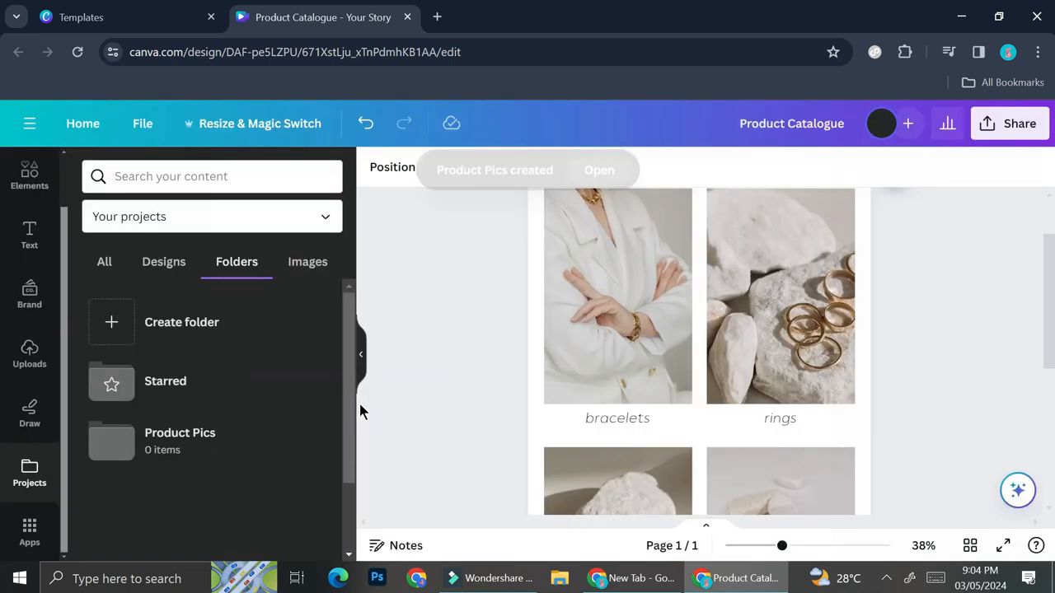
Open the Product Pics folder and upload the five adjacent jewelry photos from Downloads into it.
left_click(209, 446)
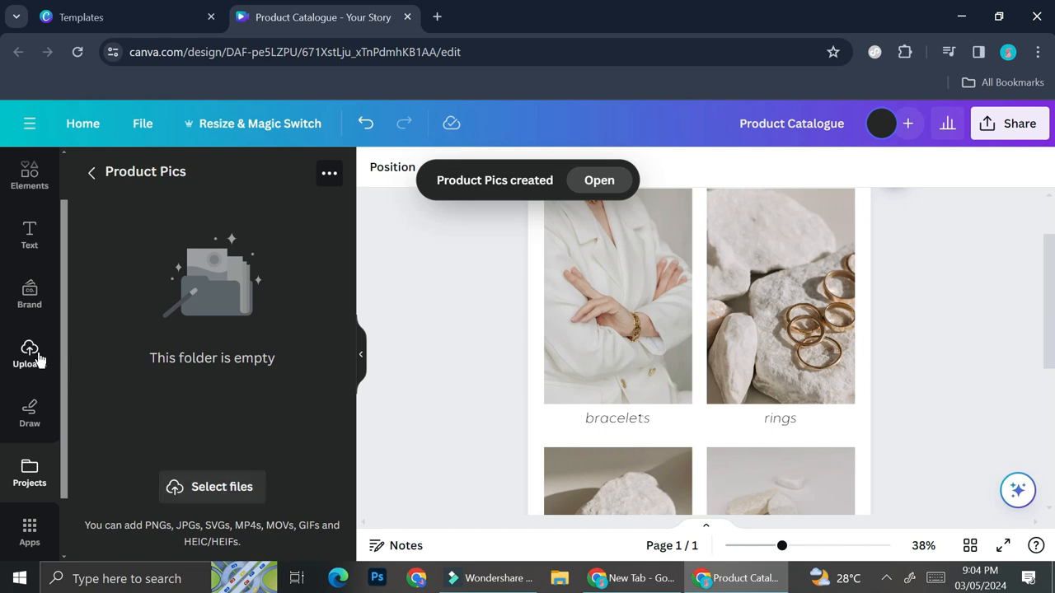
left_click(210, 489)
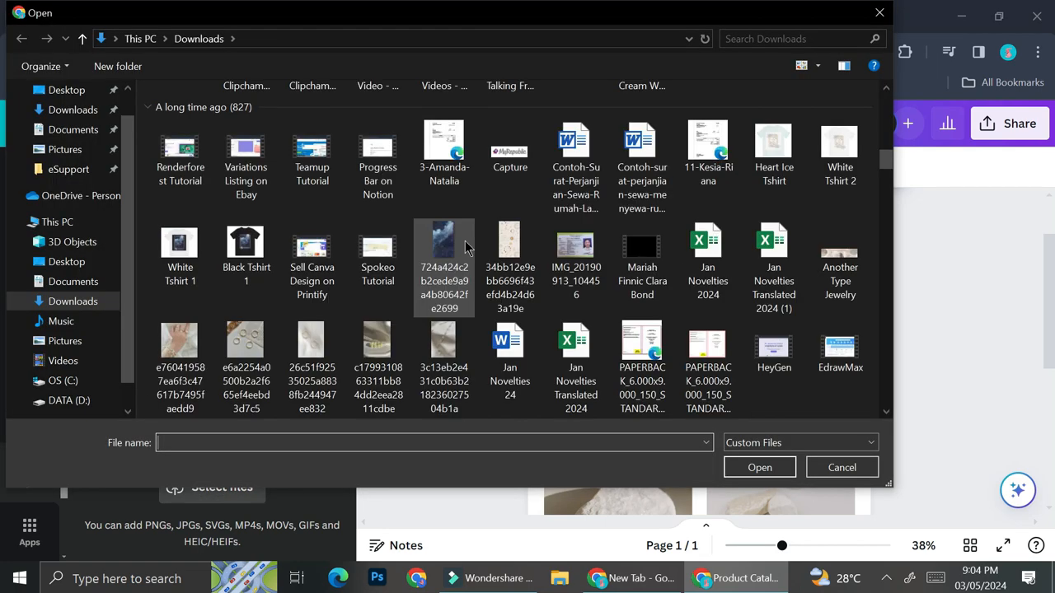
left_click(198, 361)
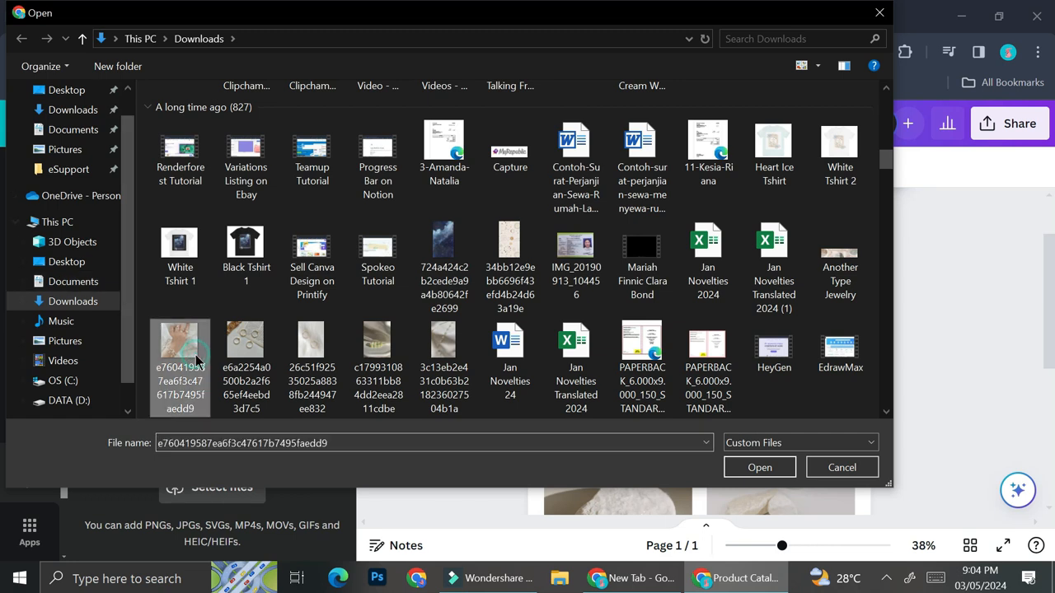
left_click(443, 388, "shift")
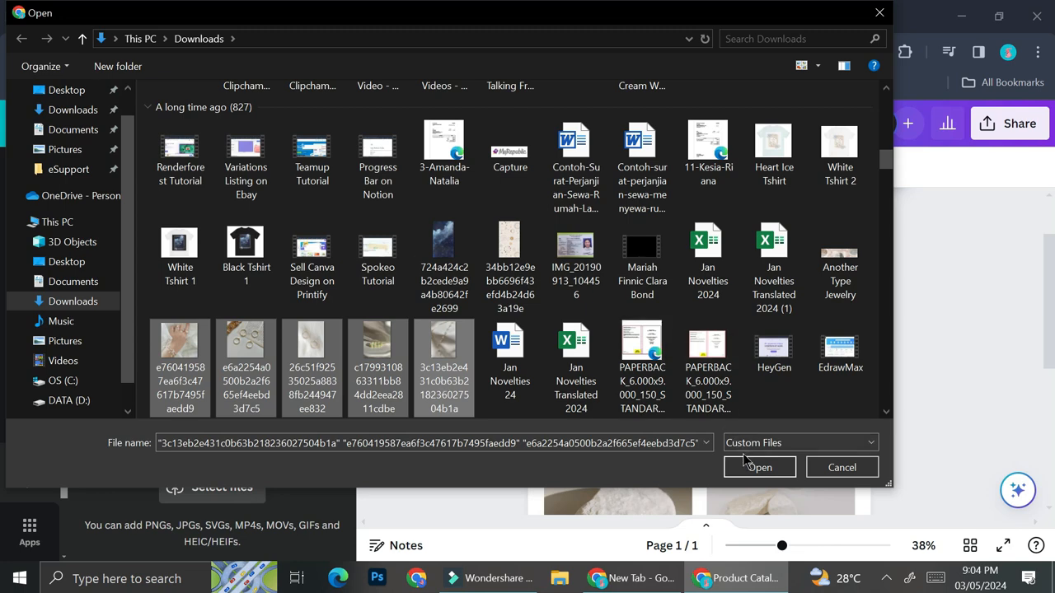
left_click(758, 468)
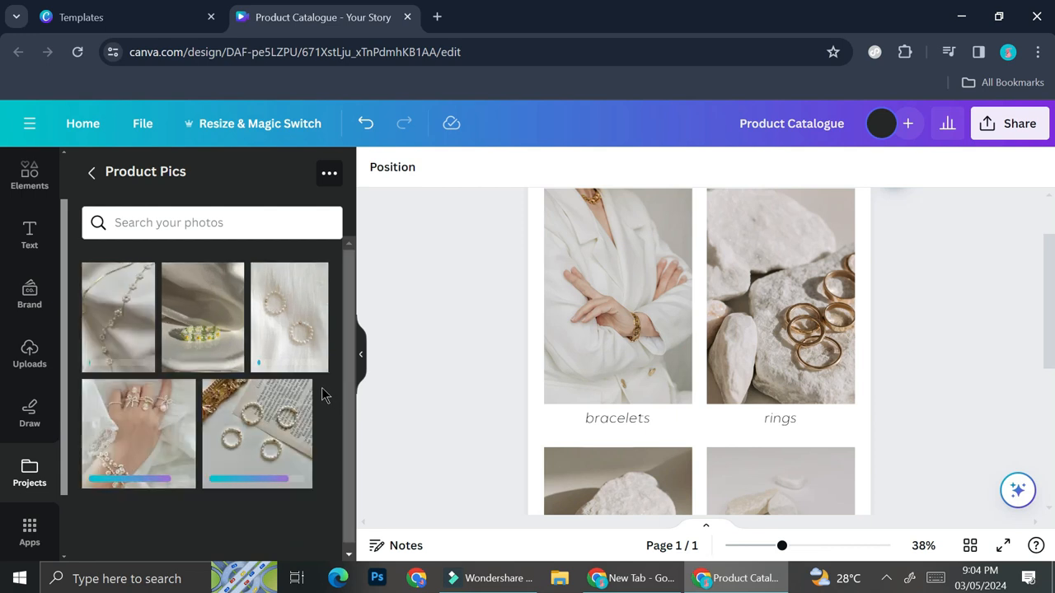
Replace the bracelets photo with the pearl rings on white fur and the rings photo with the green floral ring picture.
scroll(649, 409, "down", 2)
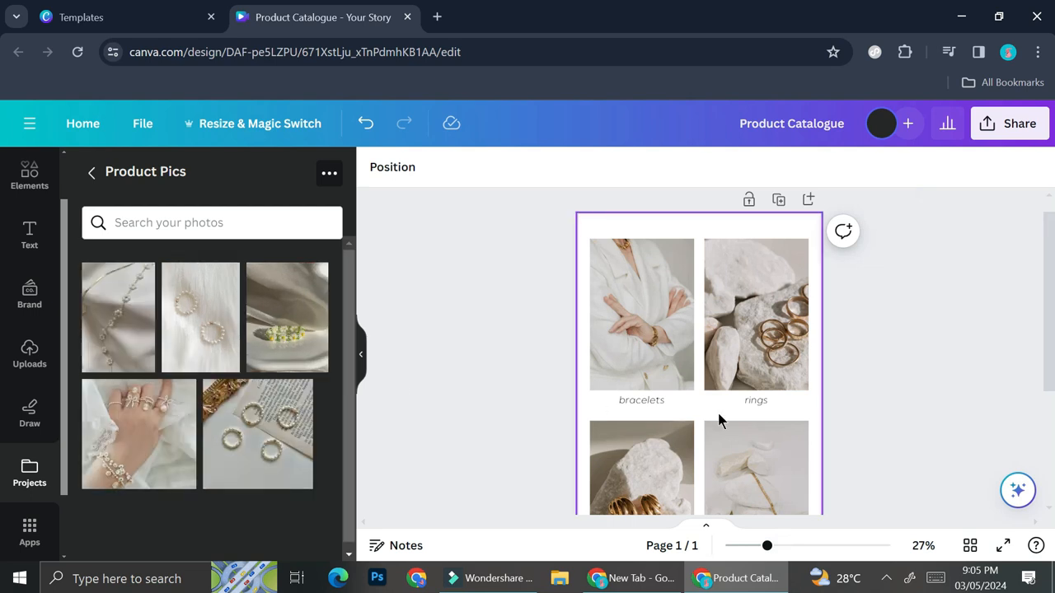
left_click_drag(192, 341, 607, 327)
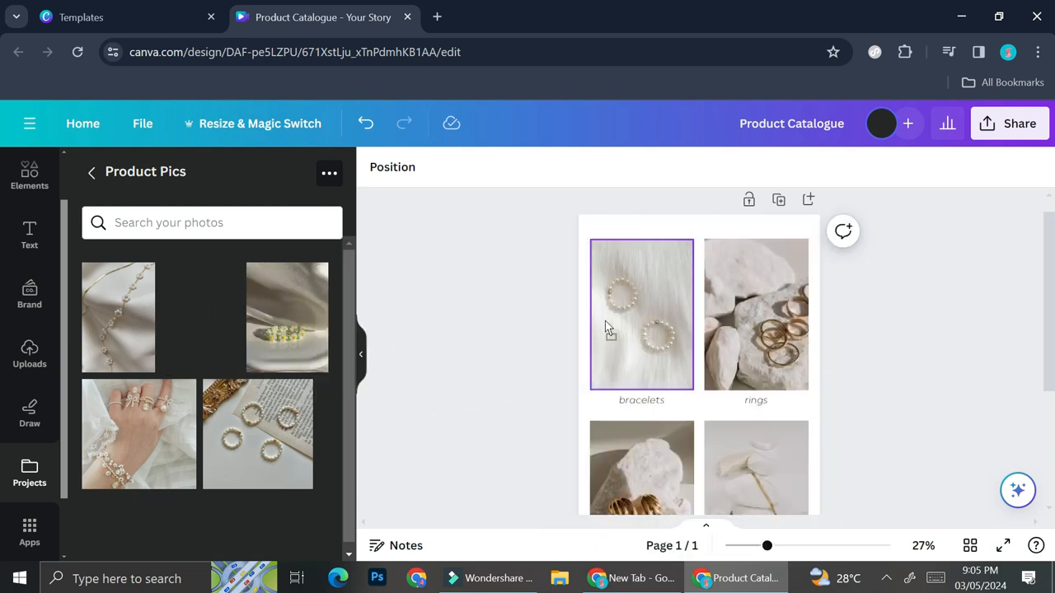
left_click_drag(611, 320, 616, 321)
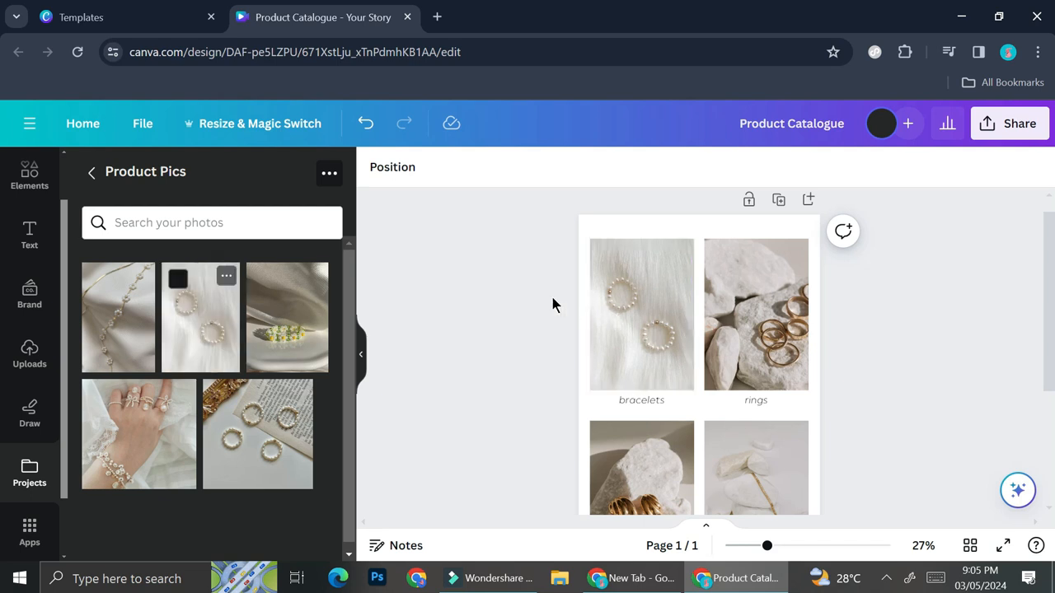
left_click(320, 330)
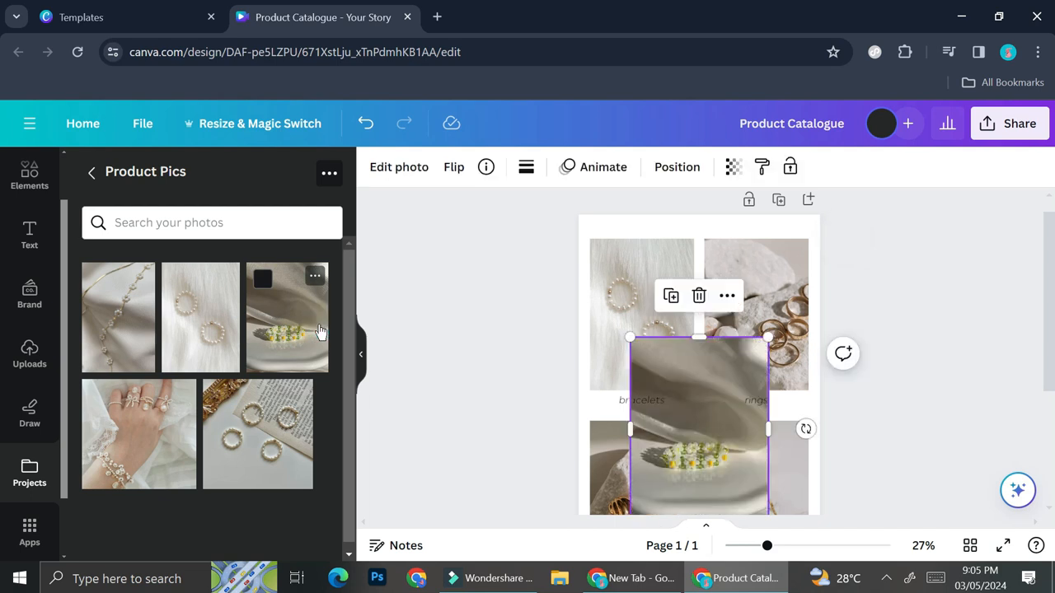
scroll(719, 465, "down", 2)
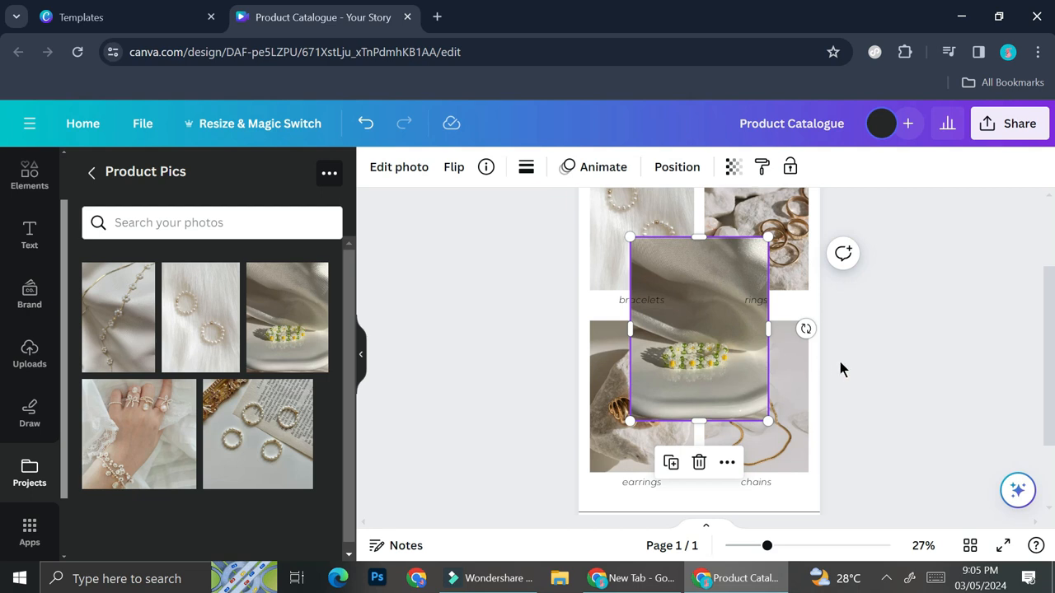
scroll(876, 337, "up", 2)
left_click_drag(690, 448, 745, 352)
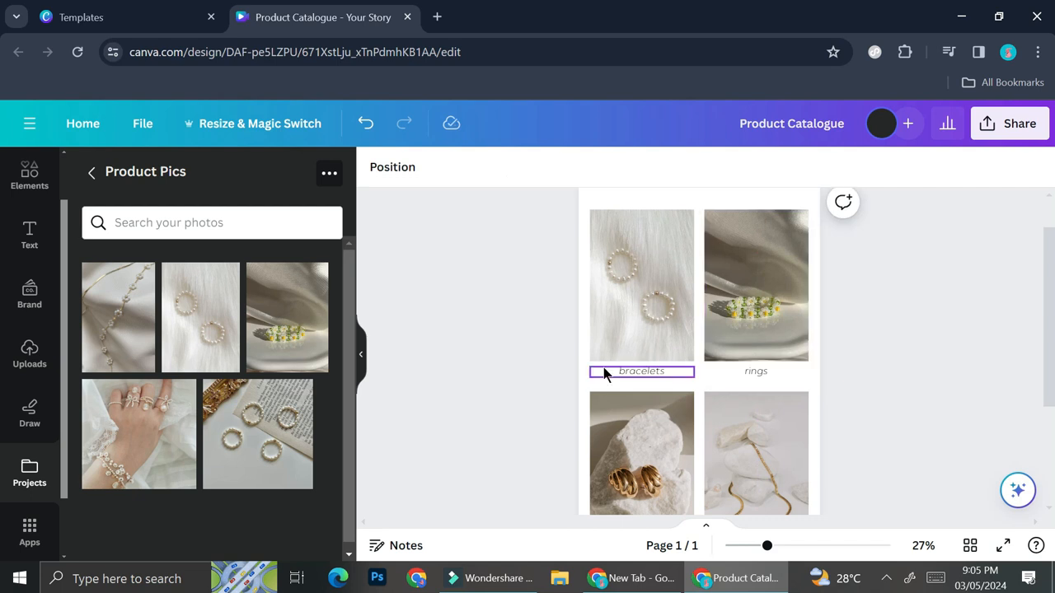
Replace the earrings photo with the picture of the hand wearing pearl jewelry and shift it slightly right and down within its crop.
scroll(473, 400, "down", 3)
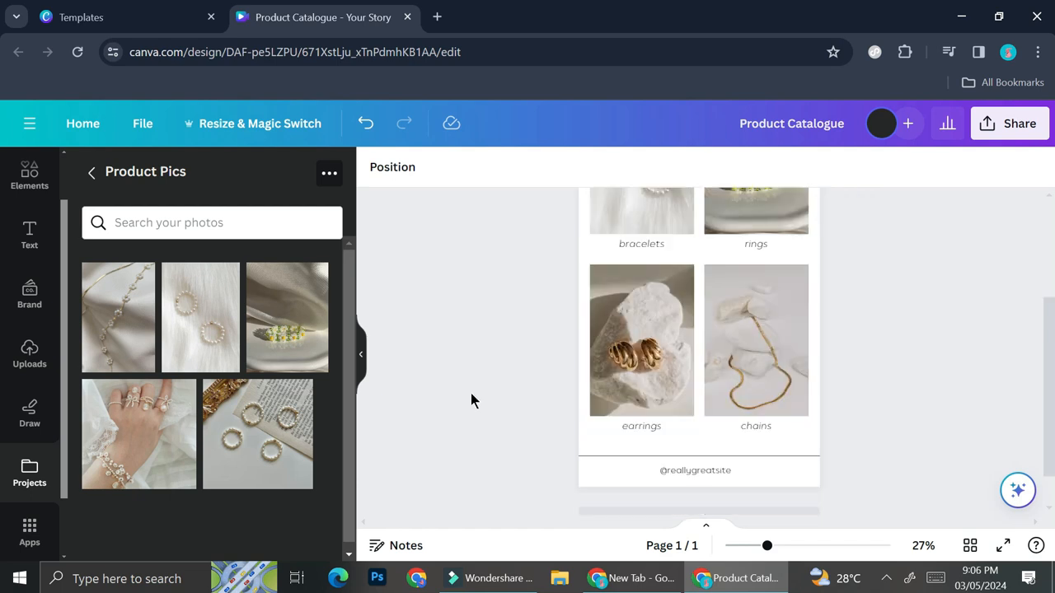
left_click_drag(154, 437, 605, 368)
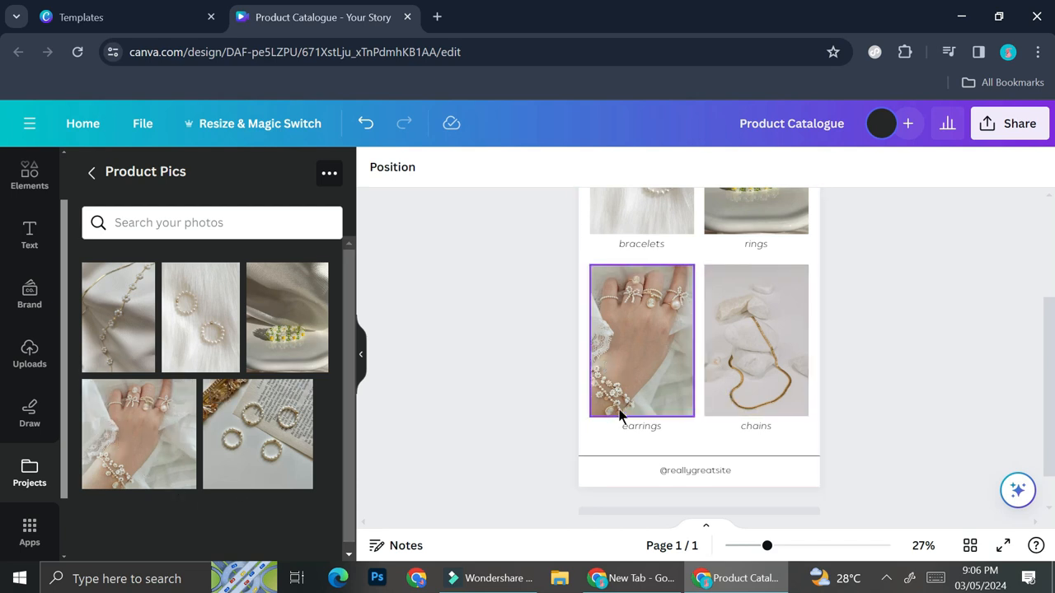
left_click(633, 325)
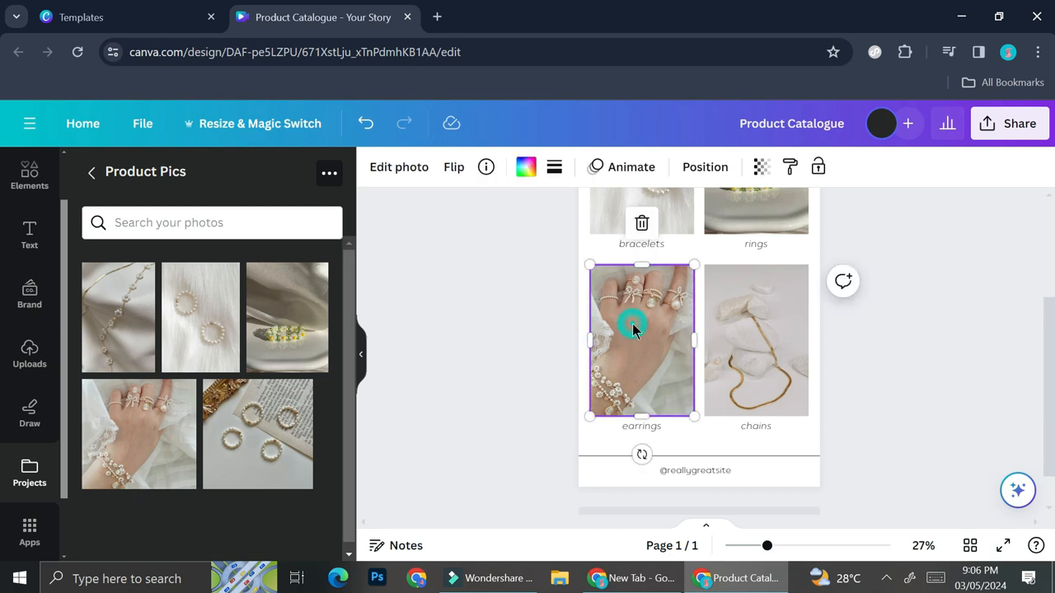
left_click(632, 327)
double_click(634, 315)
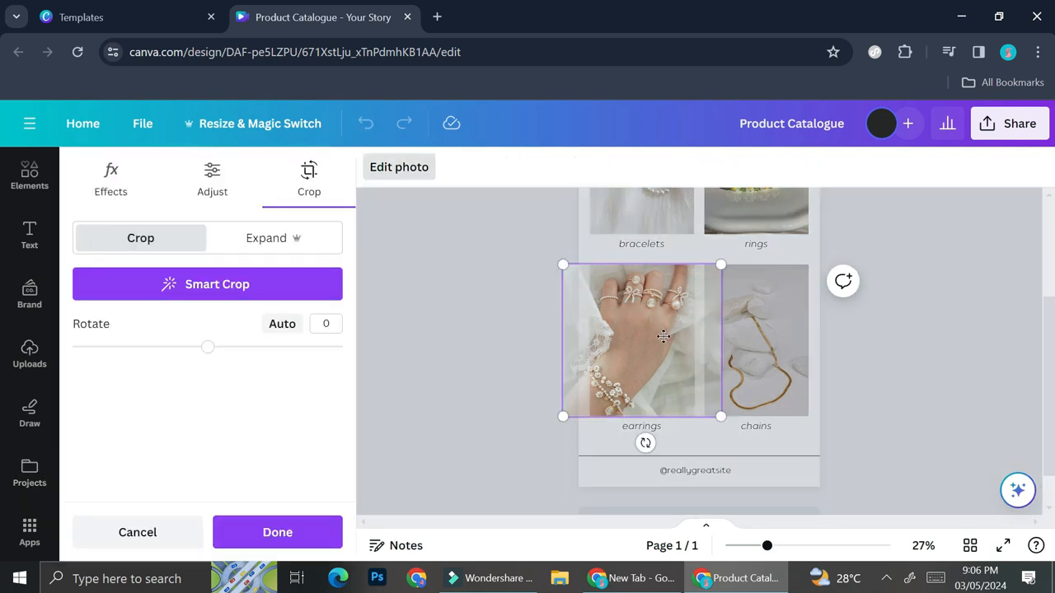
mouse_move(633, 333)
left_mouse_down()
mouse_move(607, 333)
mouse_move(654, 333)
mouse_move(648, 340)
left_mouse_up()
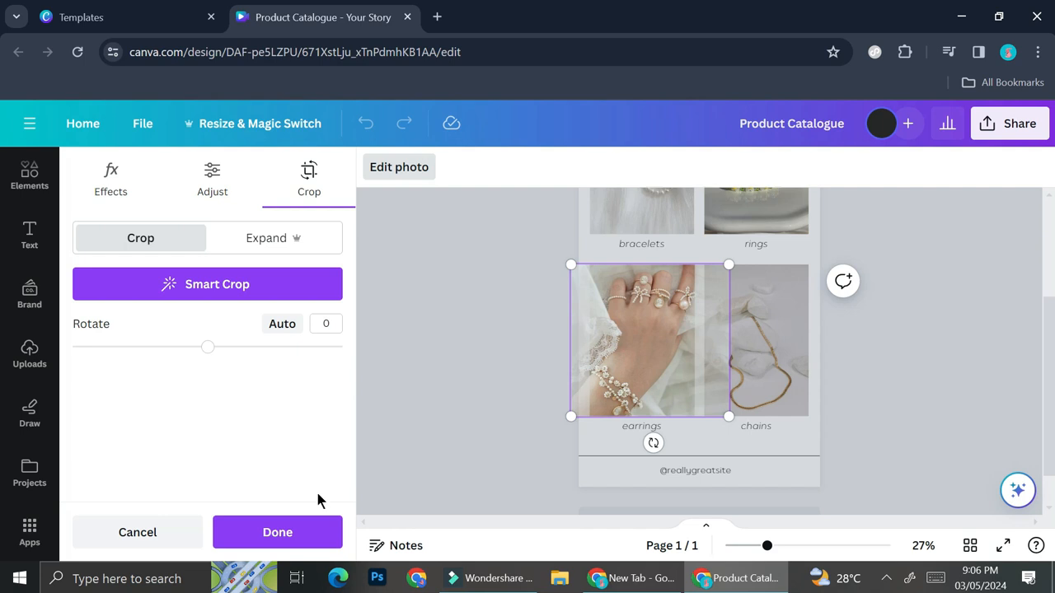
left_click(302, 534)
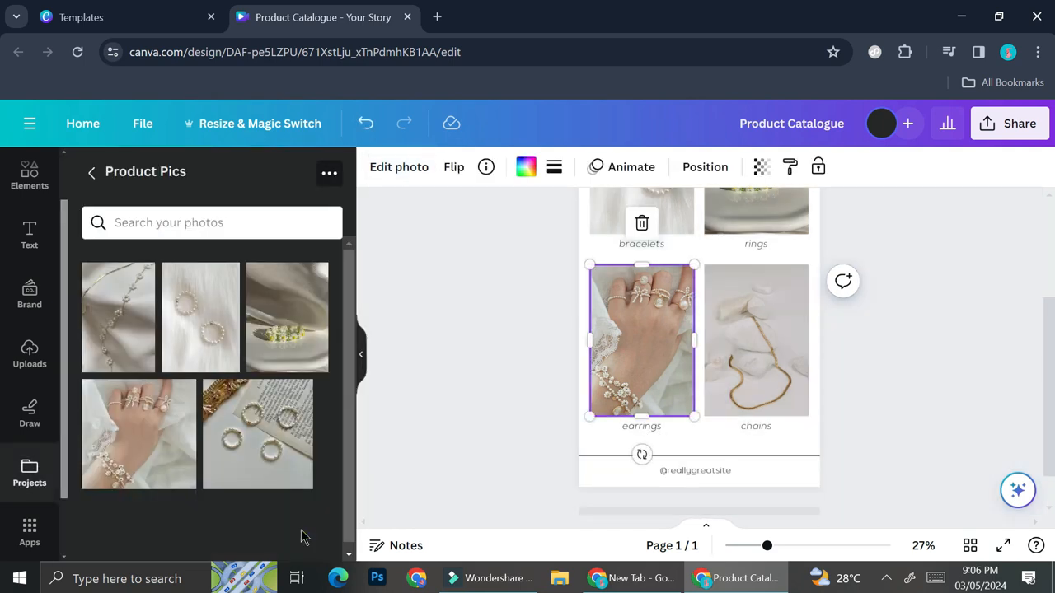
Replace the chains photo with the flower chain picture and enlarge it within its crop.
scroll(572, 422, "up", 1)
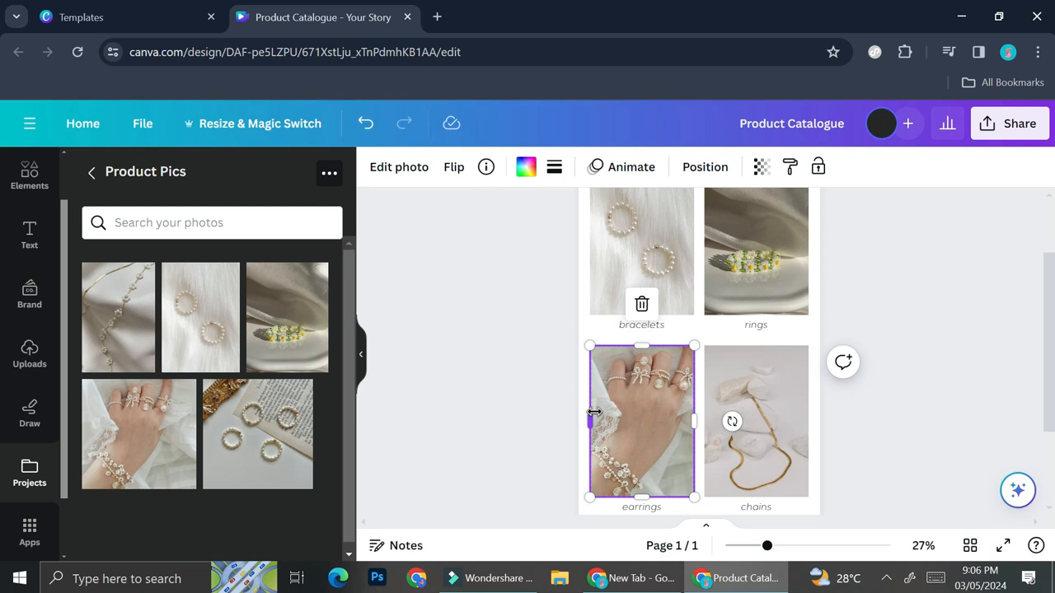
left_click_drag(126, 320, 733, 423)
left_click(767, 427)
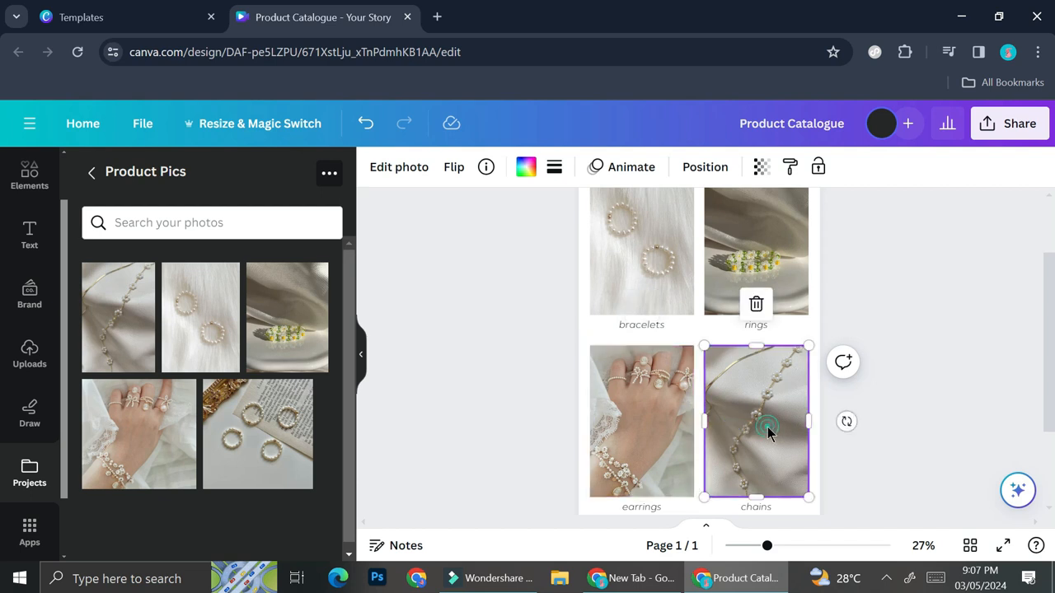
double_click(767, 427)
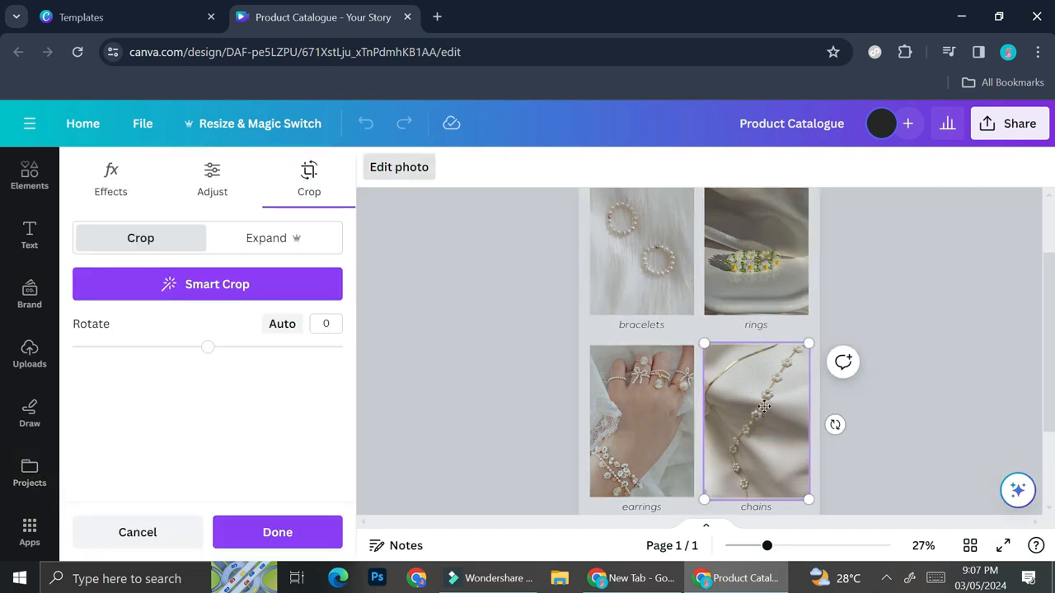
scroll(763, 412, "down", 1)
left_click_drag(810, 450, 867, 501)
left_click_drag(810, 450, 817, 493)
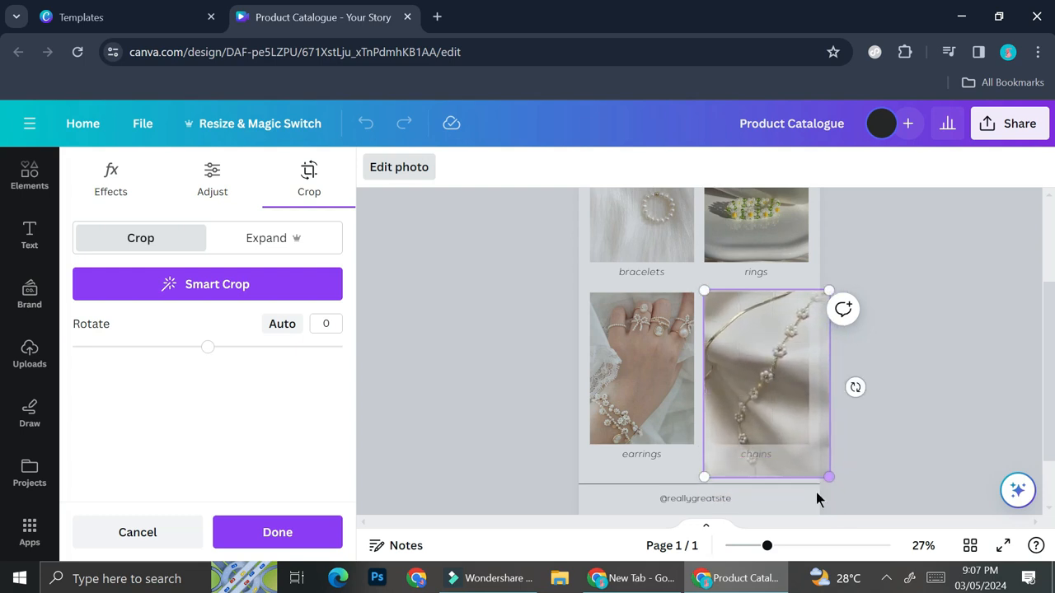
key("Return")
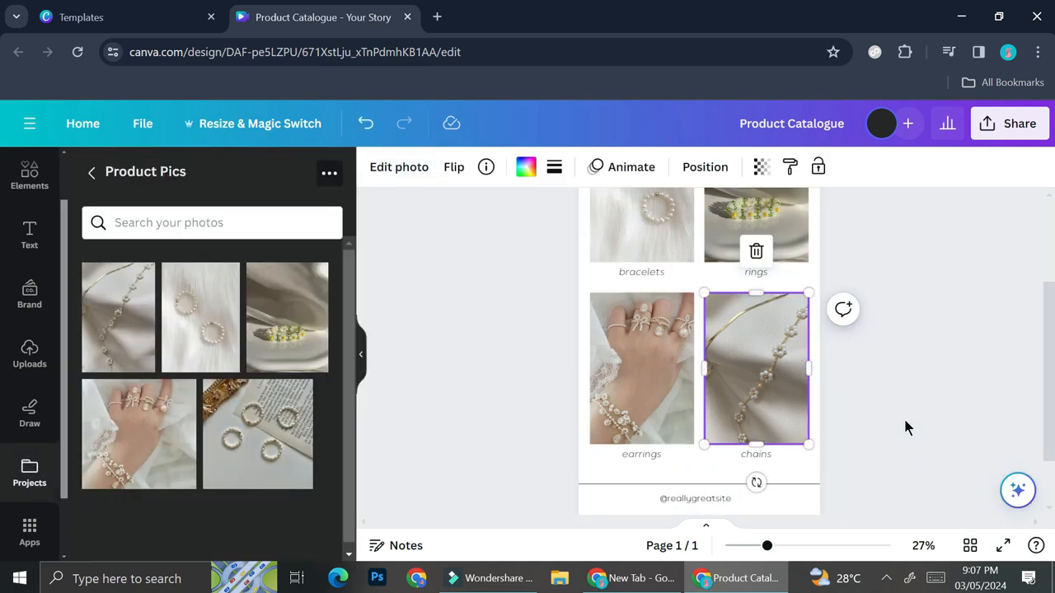
mouse_move(808, 444)
left_mouse_down()
mouse_move(826, 475)
mouse_move(798, 443)
left_mouse_up()
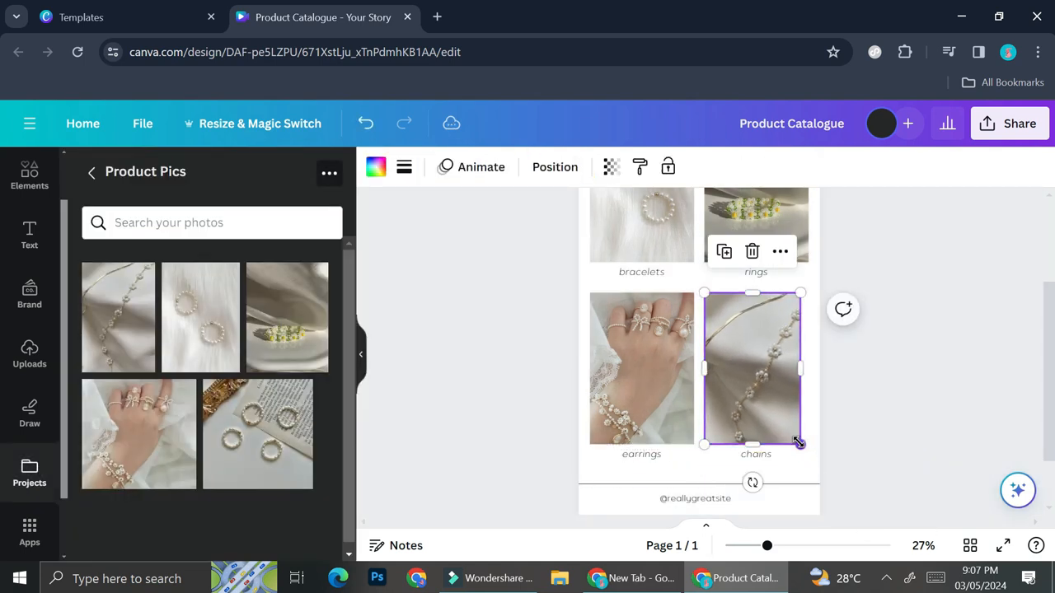
double_click(779, 378)
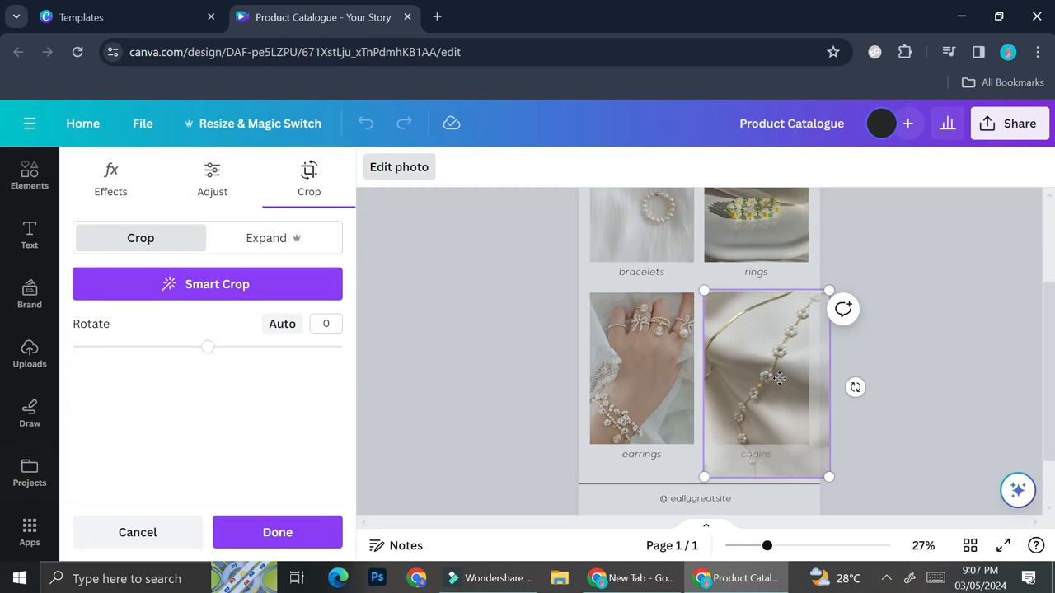
left_click(930, 368)
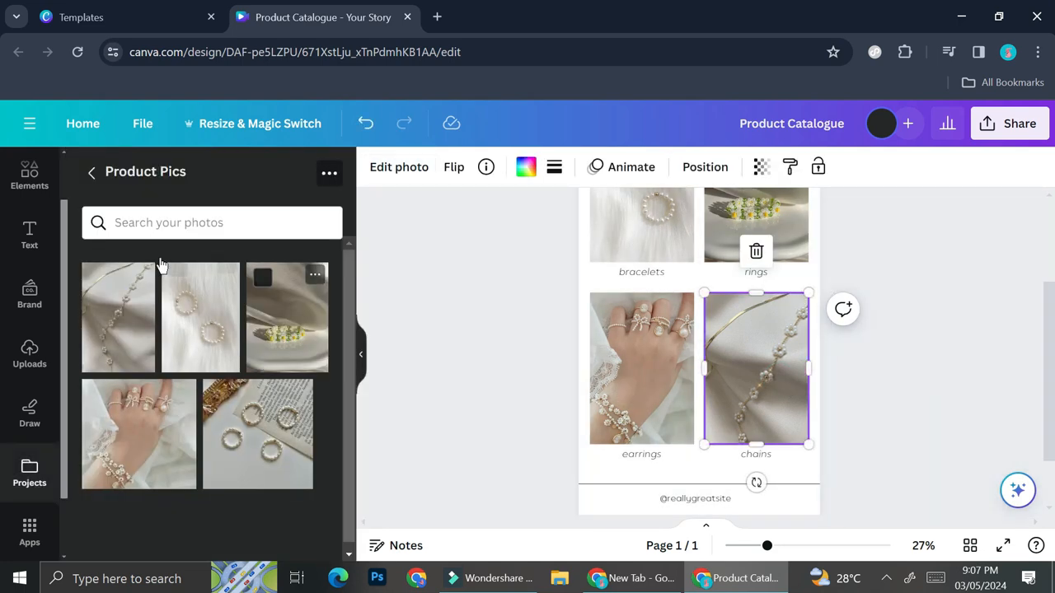
Reopen the Product Pics folder from the project folders and delete the stray hand photo overlapping the catalogue grid.
left_click(90, 173)
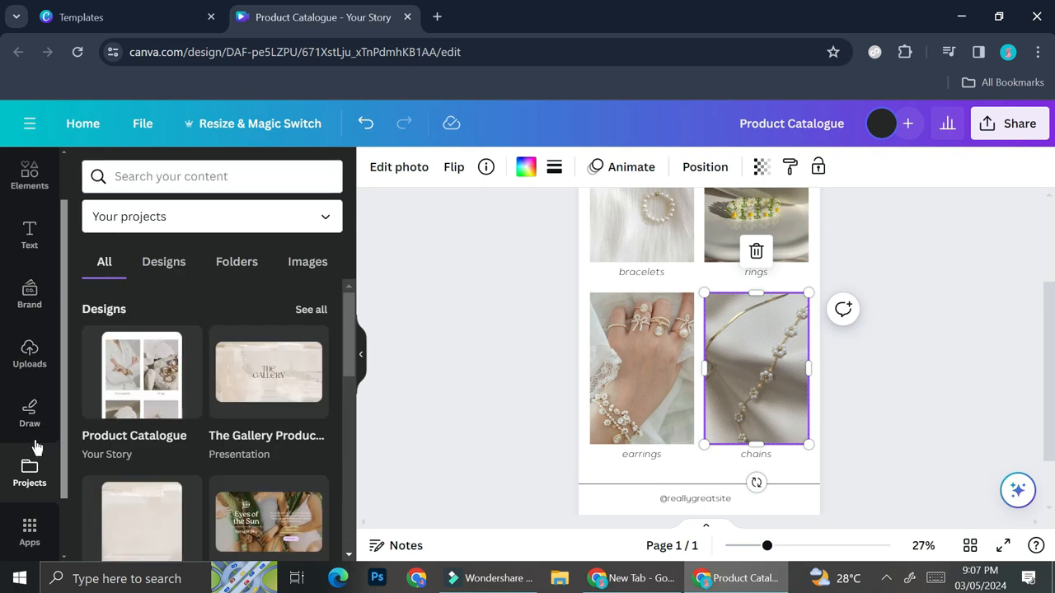
left_click(230, 268)
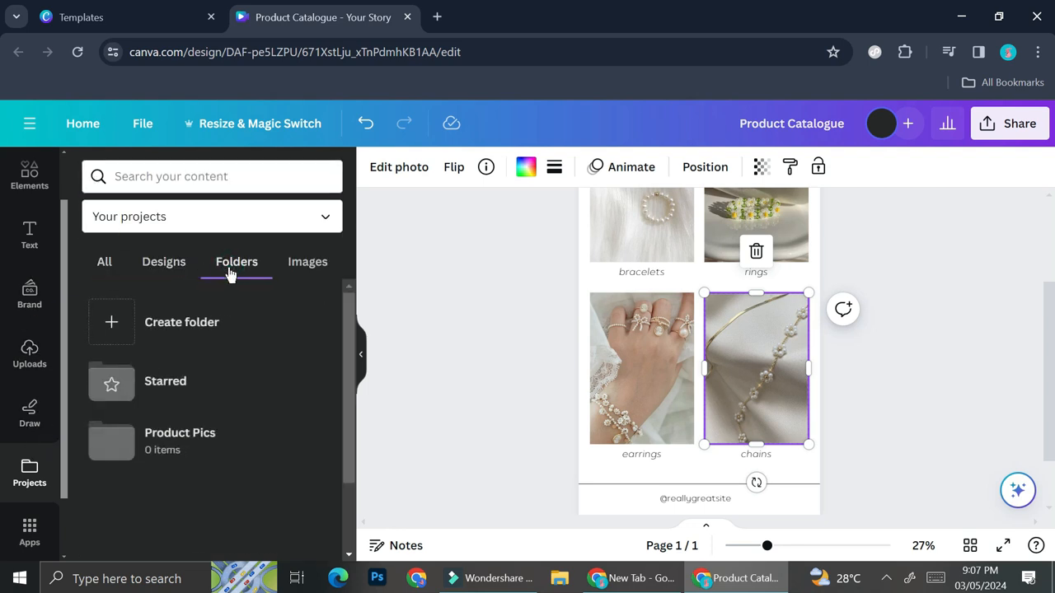
left_click(170, 430)
left_click(170, 428)
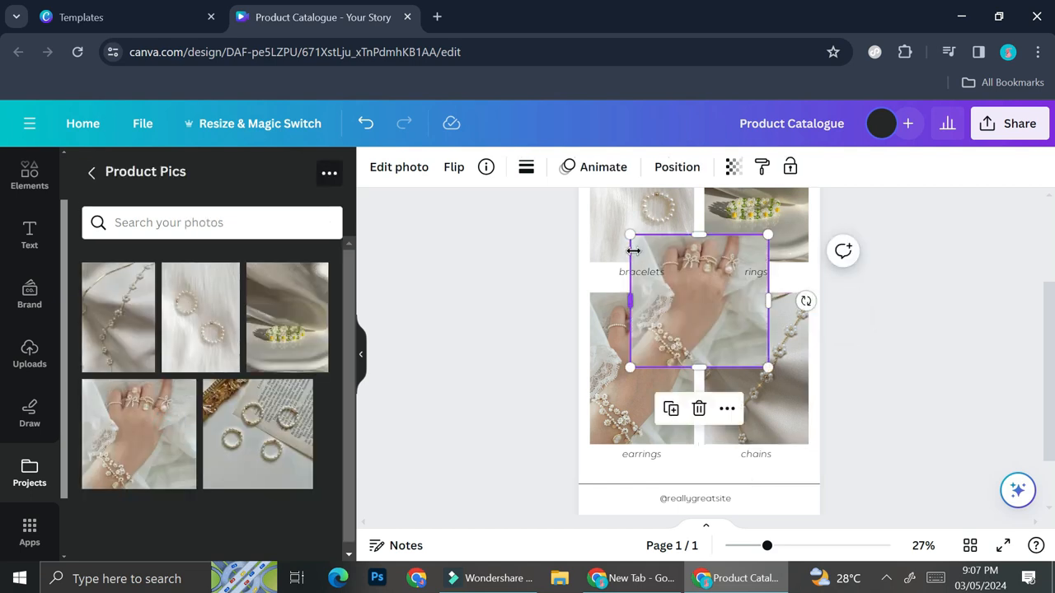
key("Delete")
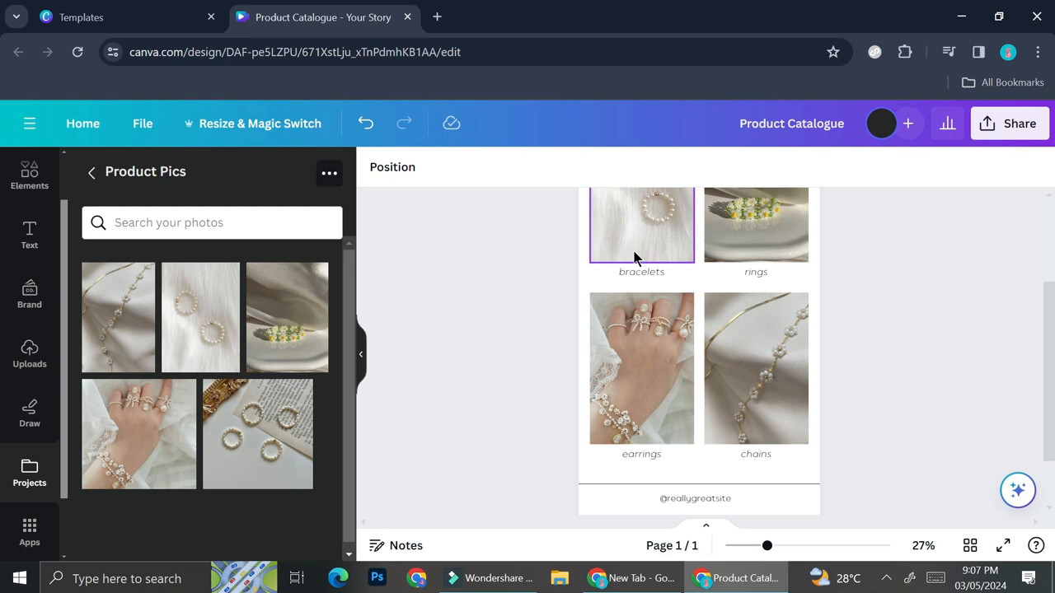
Crop the earrings photo down from its upper edge and shift the picture slightly left and down within its crop.
left_click(661, 424)
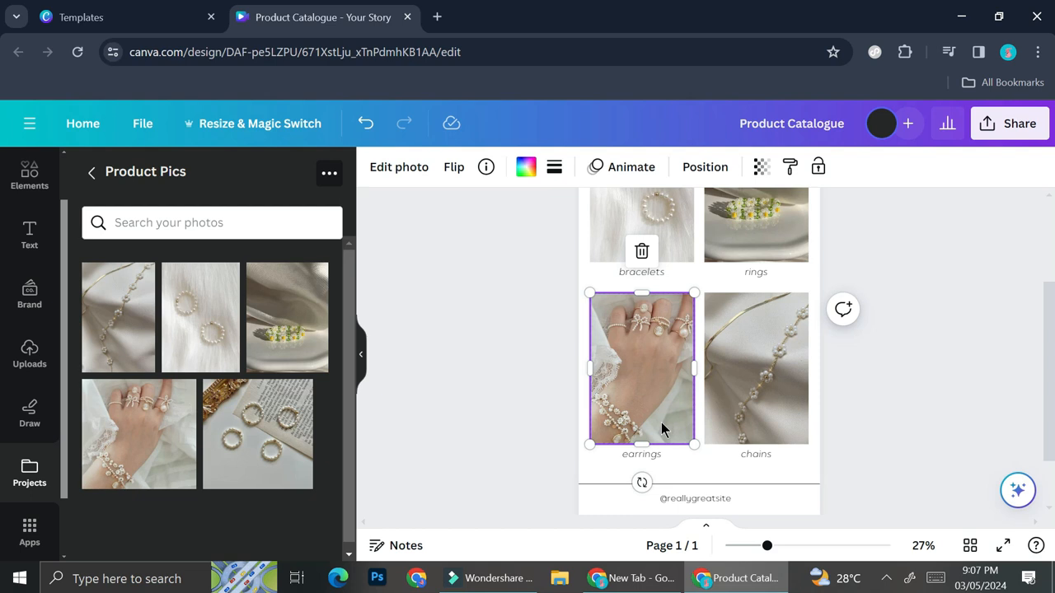
left_click_drag(666, 294, 681, 350)
double_click(657, 395)
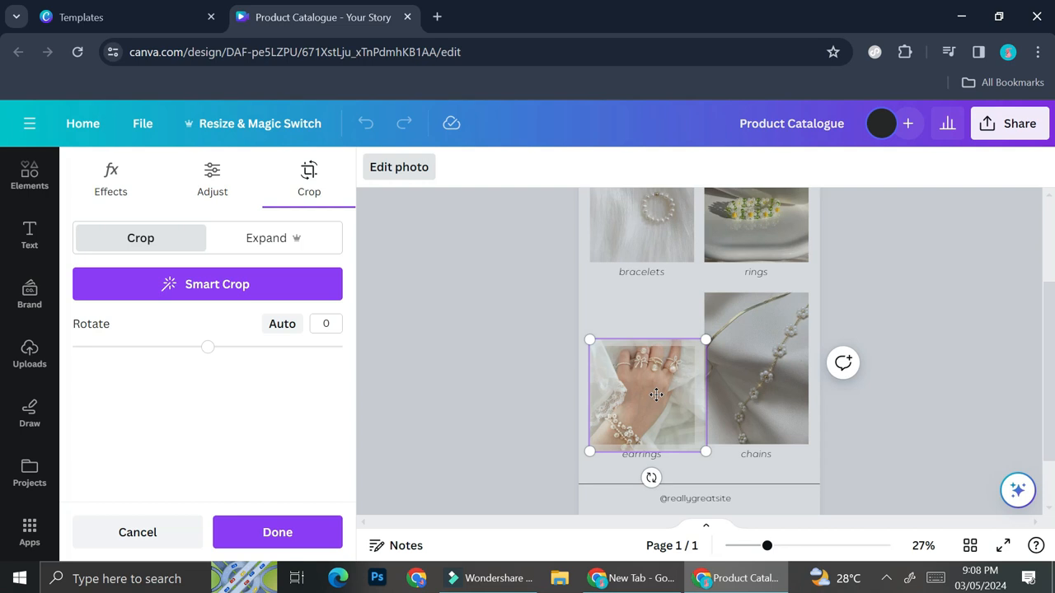
left_click_drag(656, 395, 648, 437)
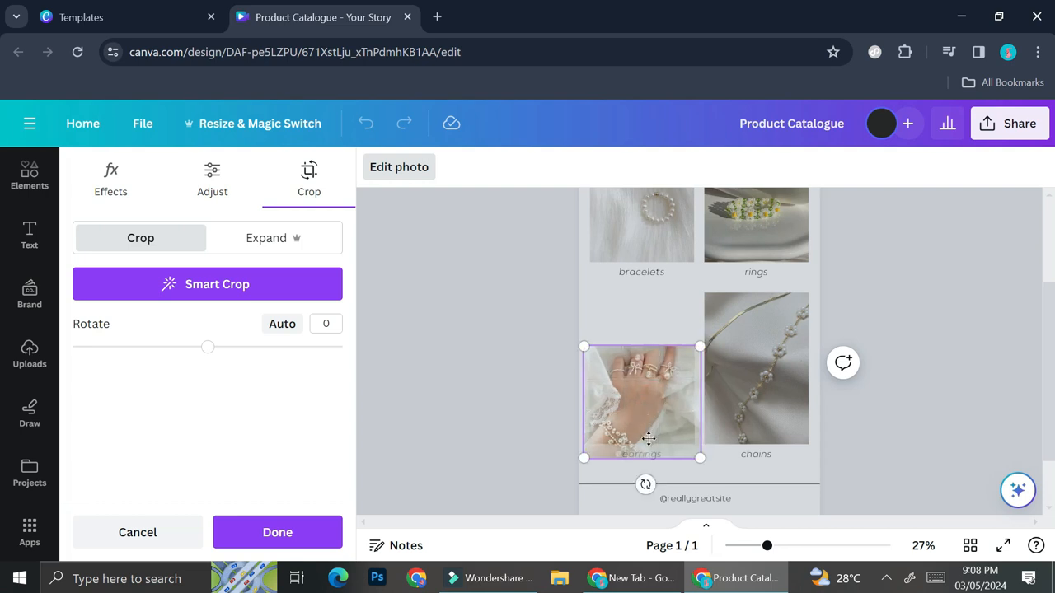
left_click(654, 303)
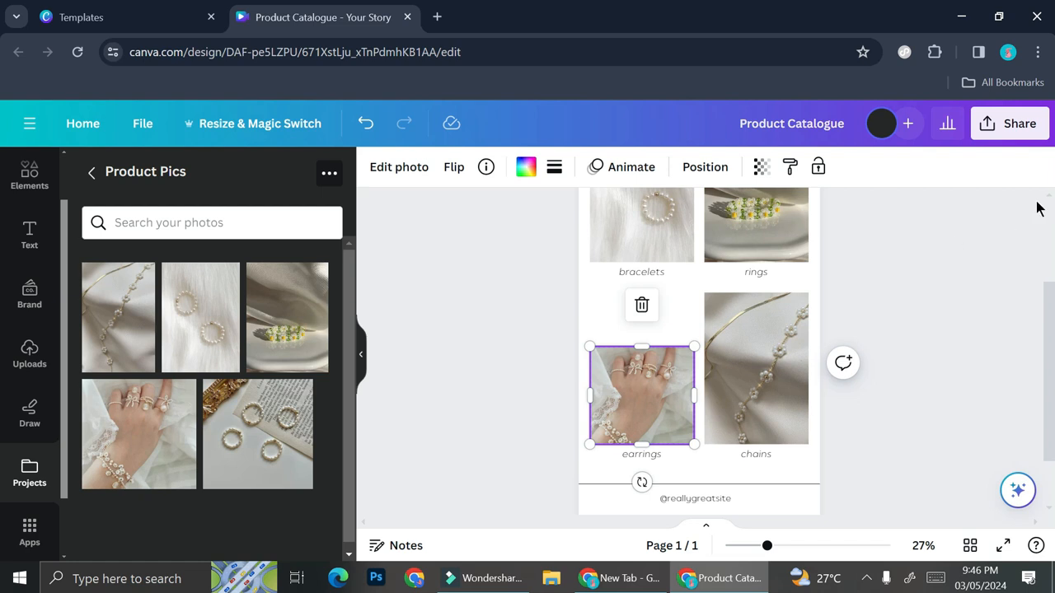
Review the download settings and available file types for the catalogue design.
left_click(1033, 135)
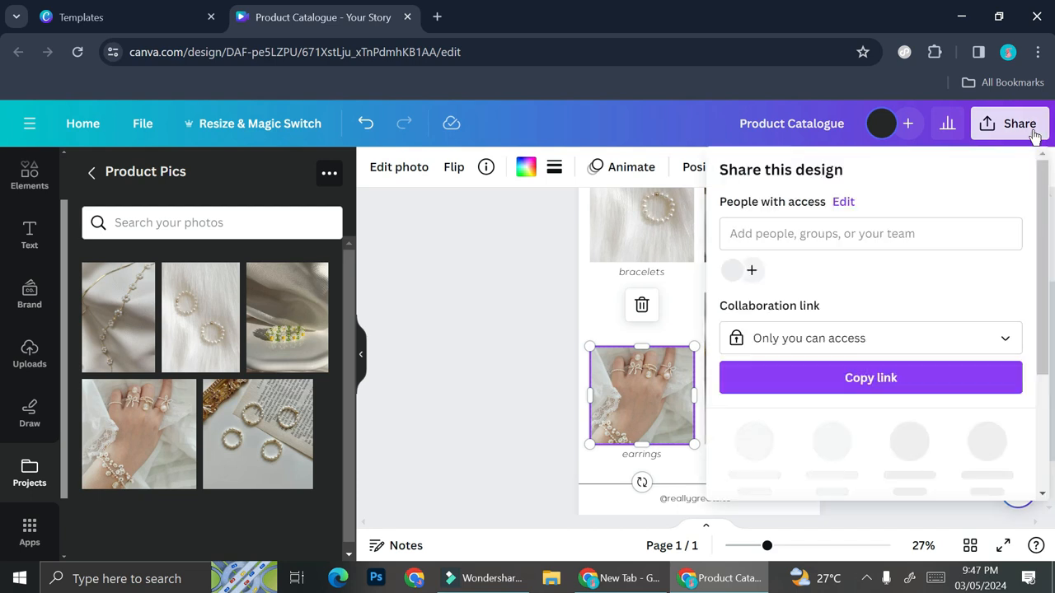
scroll(896, 276, "down", 3)
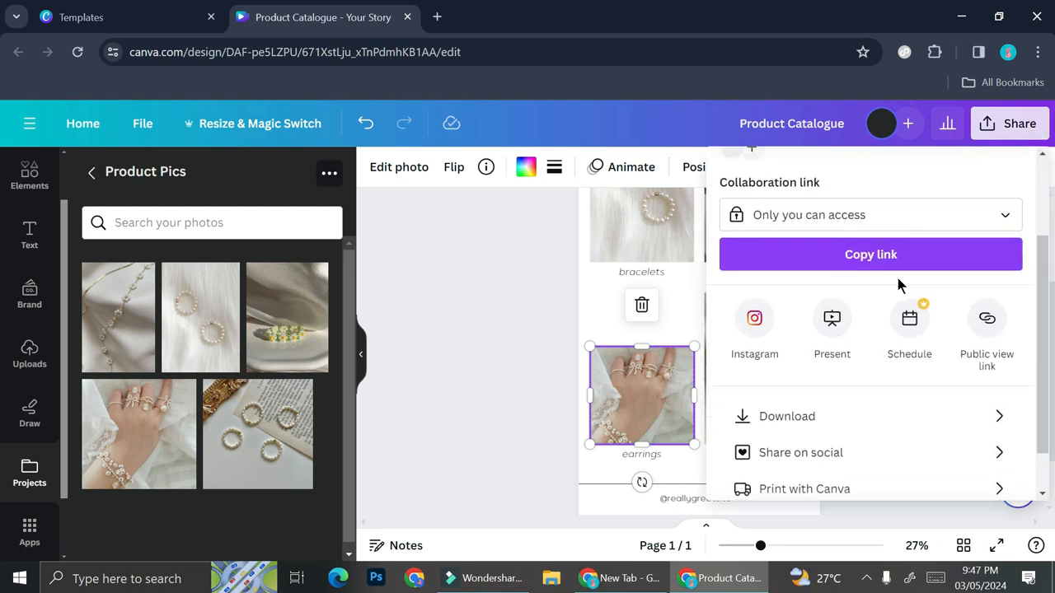
left_click(821, 415)
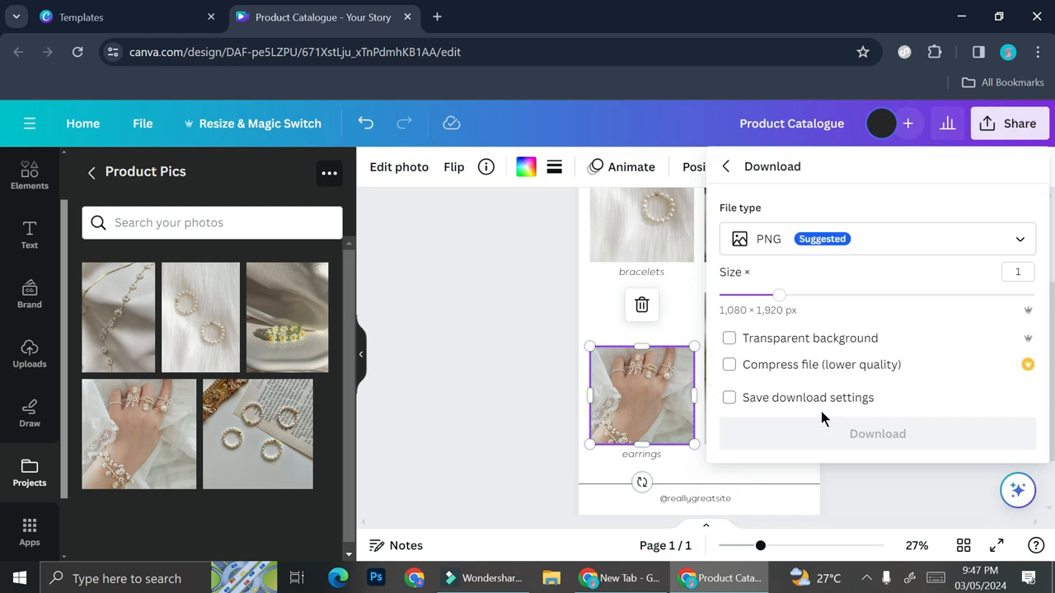
left_click(854, 251)
scroll(828, 429, "down", 2)
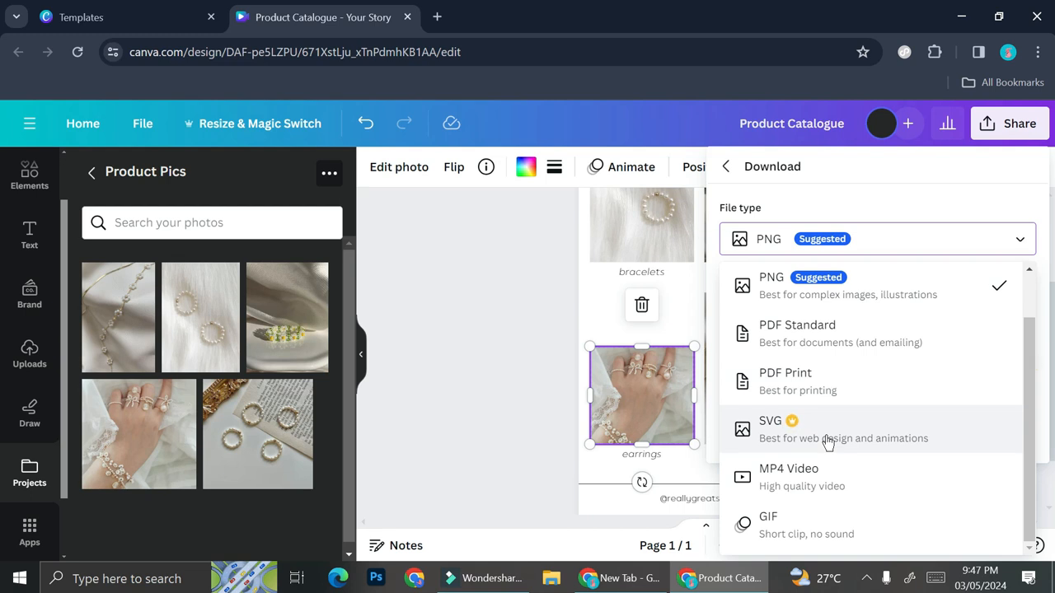
left_click(732, 170)
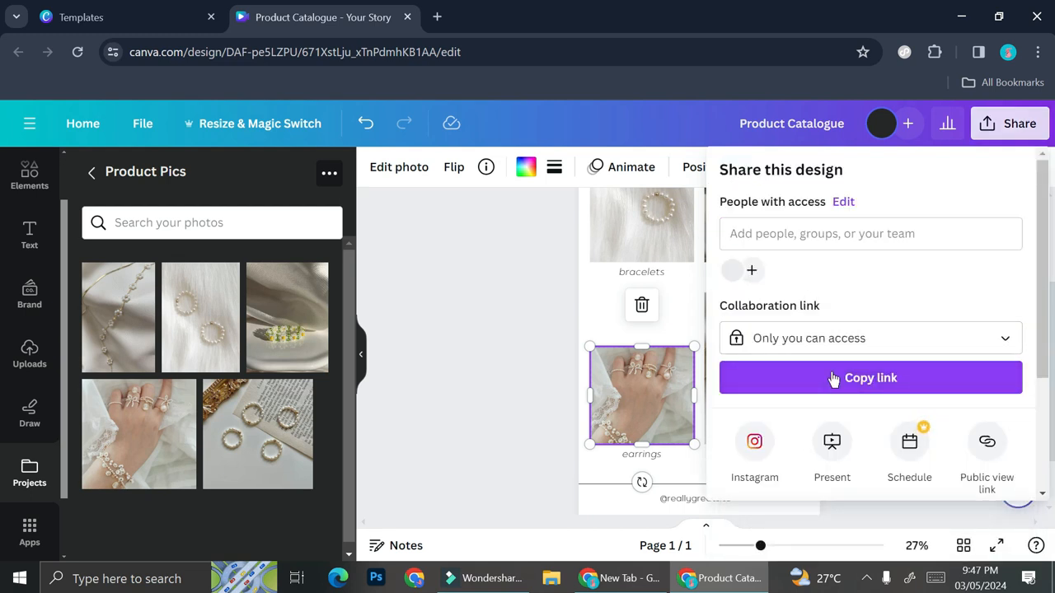
scroll(832, 346, "down", 3)
left_click(783, 440)
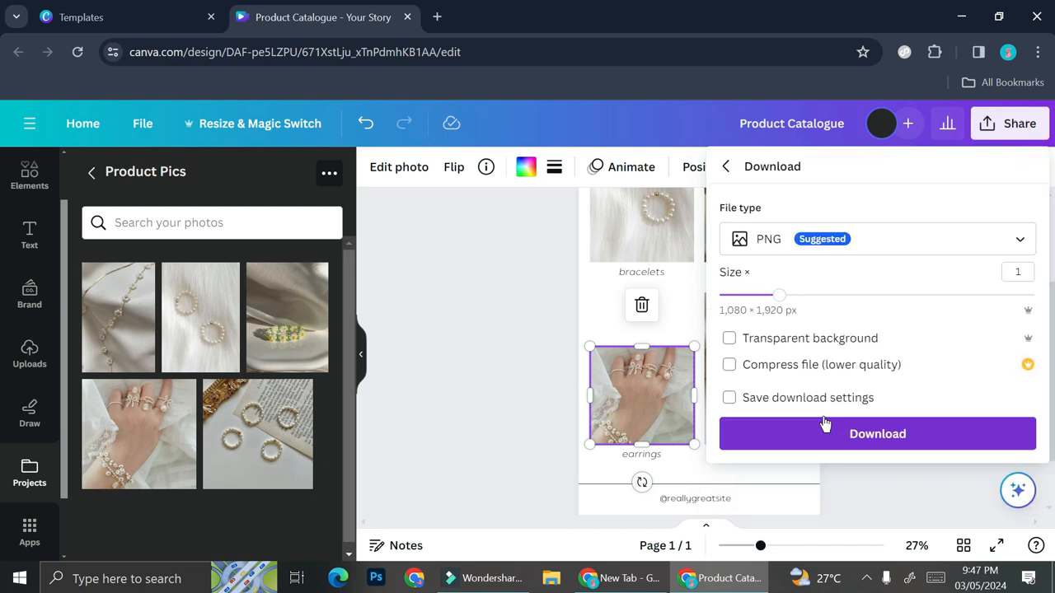
left_click(520, 243)
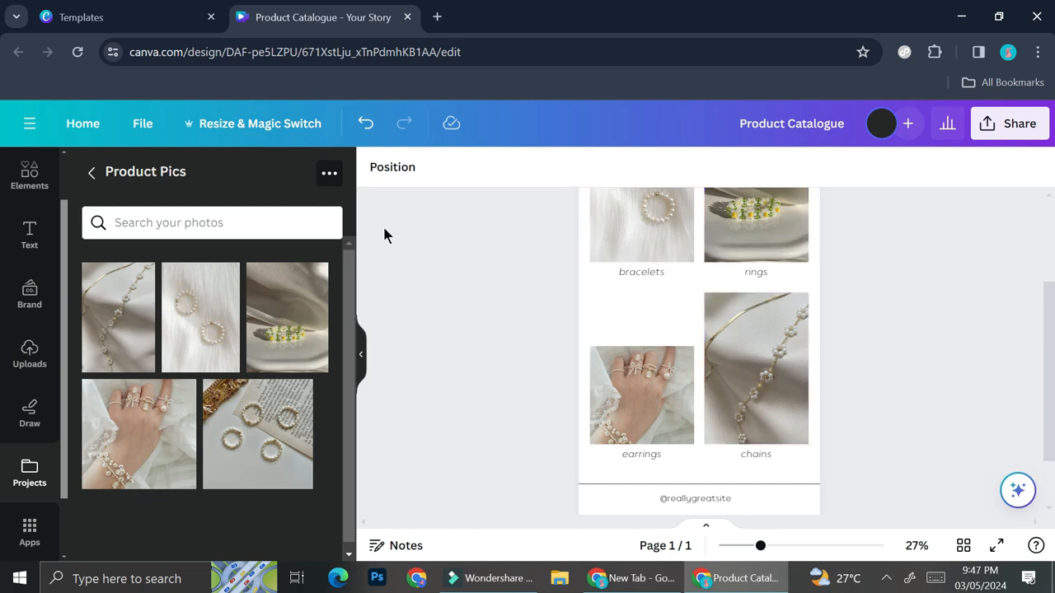
Leave the design for the home page and browse the recent designs, folders and saved designs in Projects.
scroll(416, 284, "up", 2)
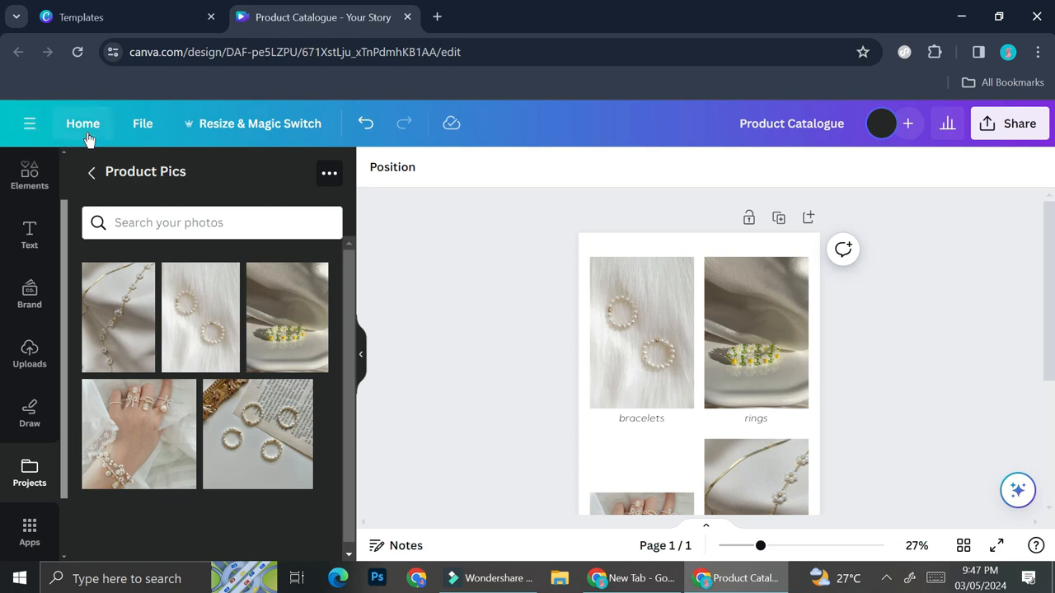
left_click(30, 126)
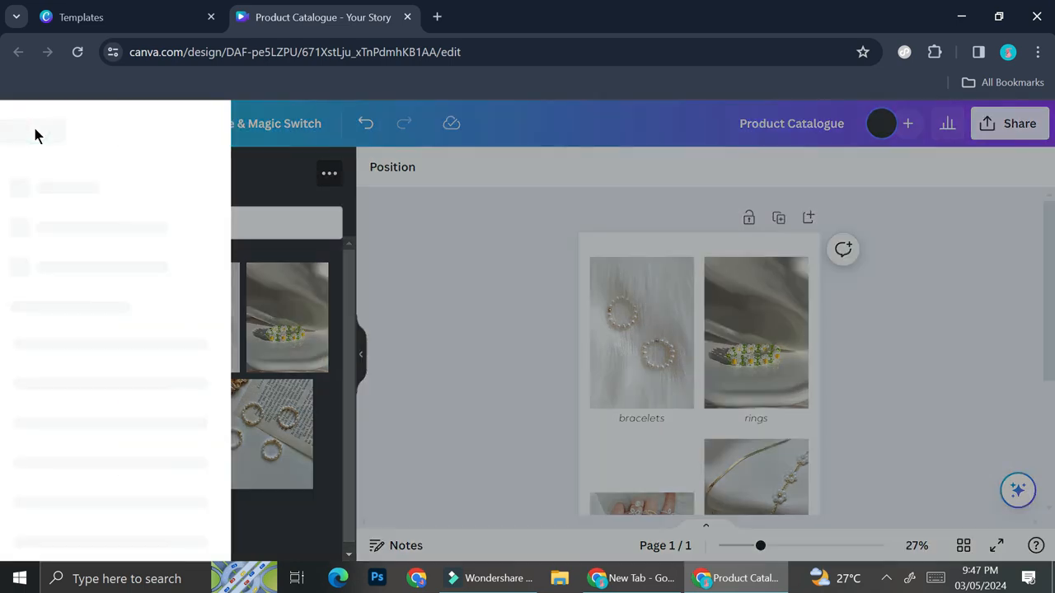
left_click(127, 216)
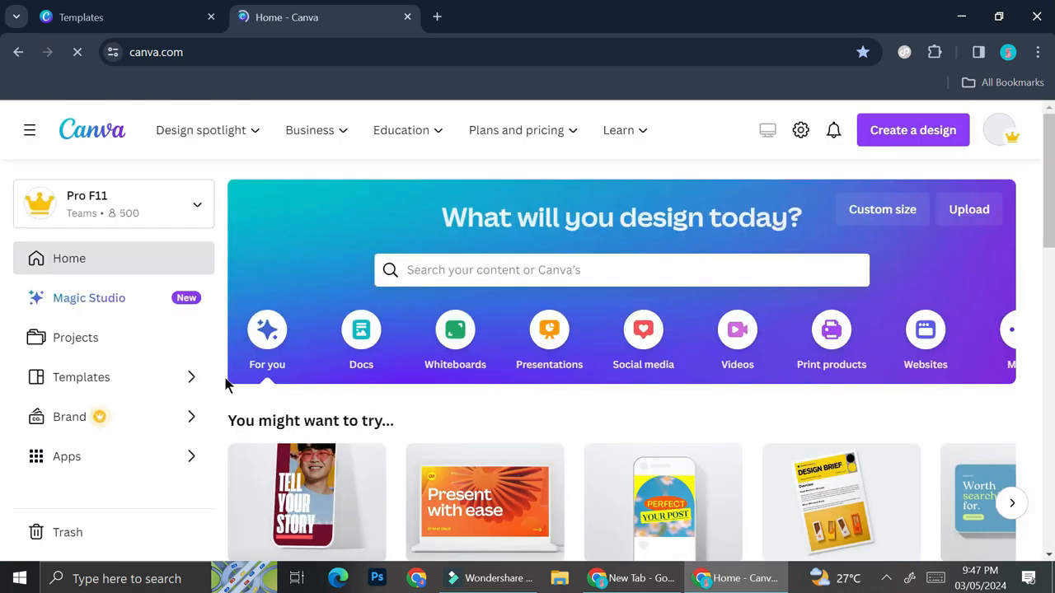
left_click(91, 337)
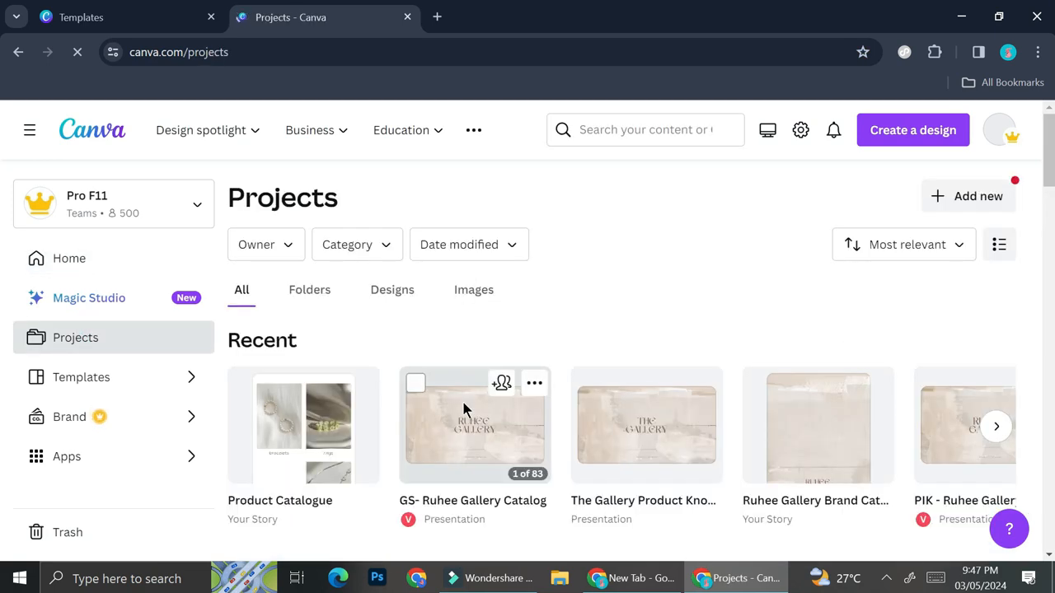
scroll(599, 422, "down", 2)
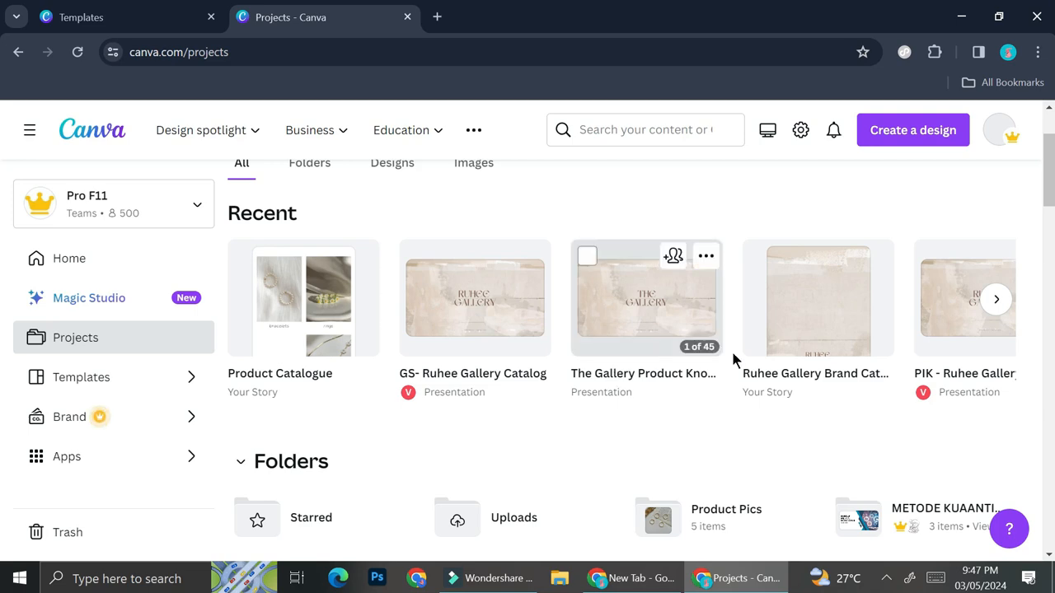
scroll(733, 363, "down", 2)
scroll(732, 361, "down", 5)
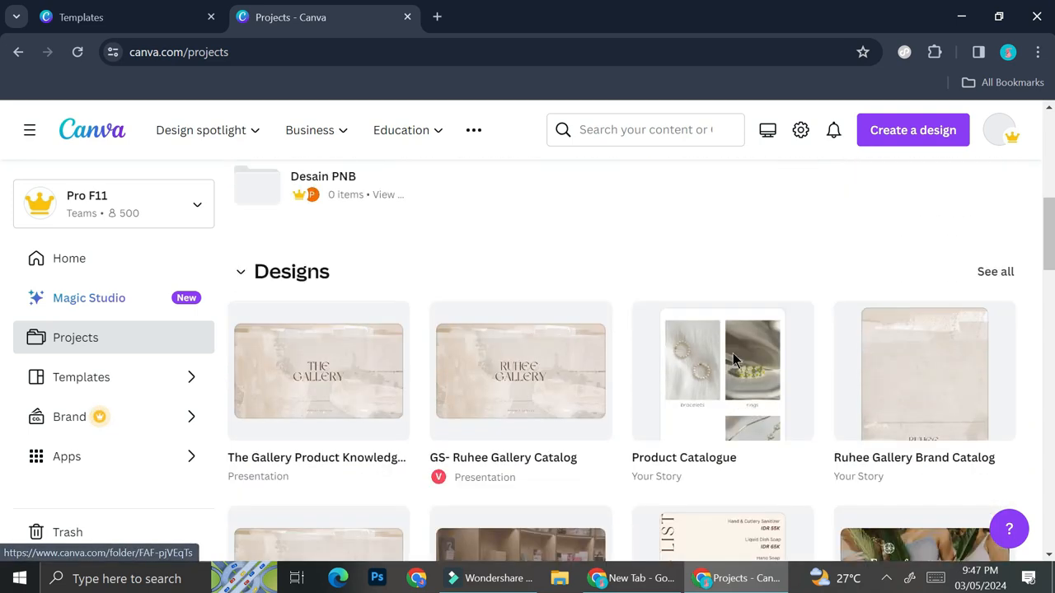
scroll(731, 349, "up", 8)
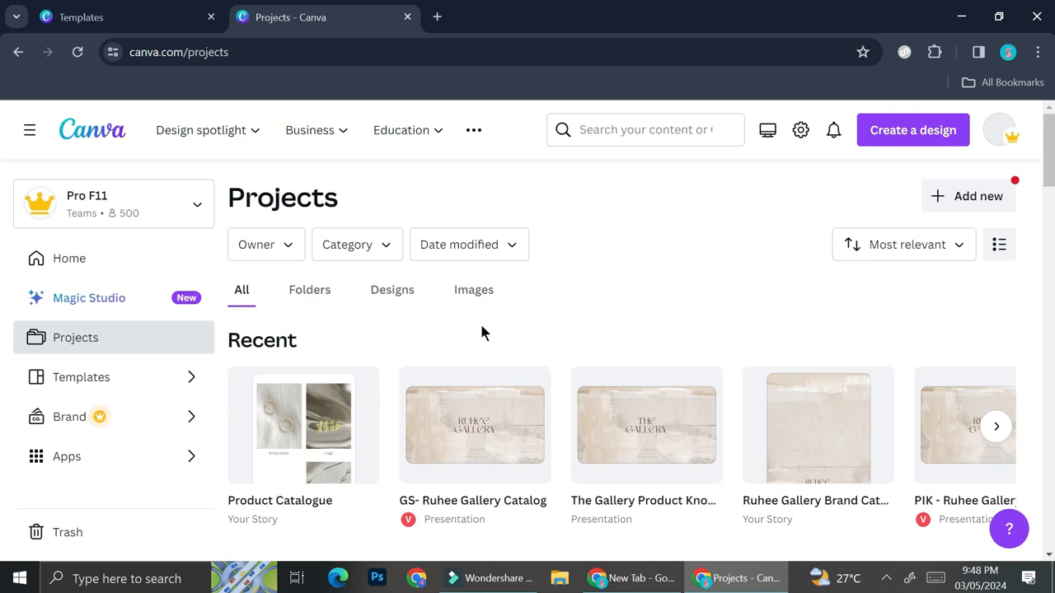
Create a new blank design in the Poster (Portrait - 42 × 59.4 cm) format.
left_click(927, 141)
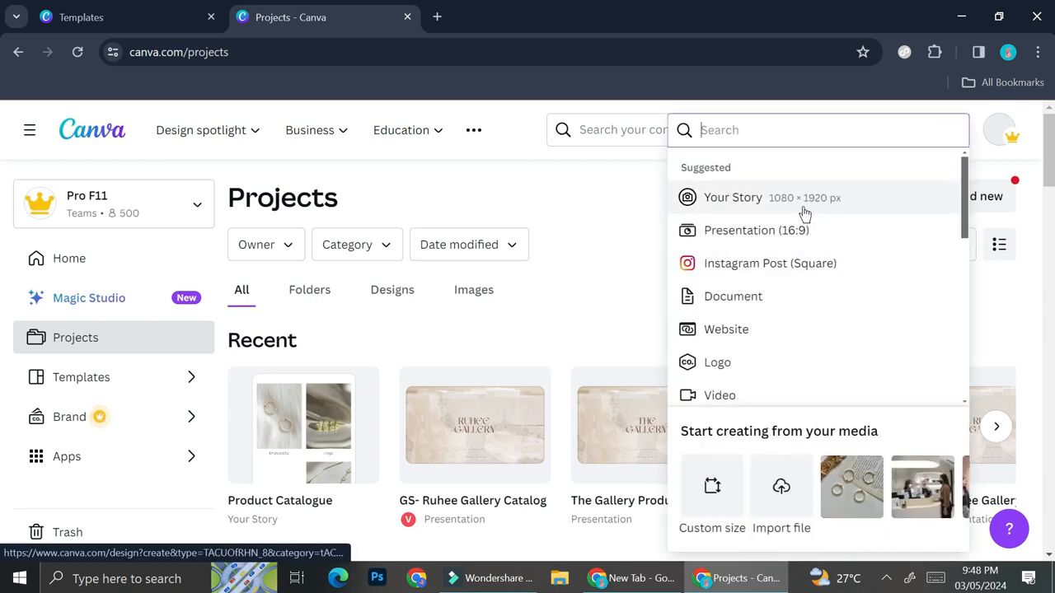
scroll(742, 325, "down", 1)
scroll(741, 325, "down", 1)
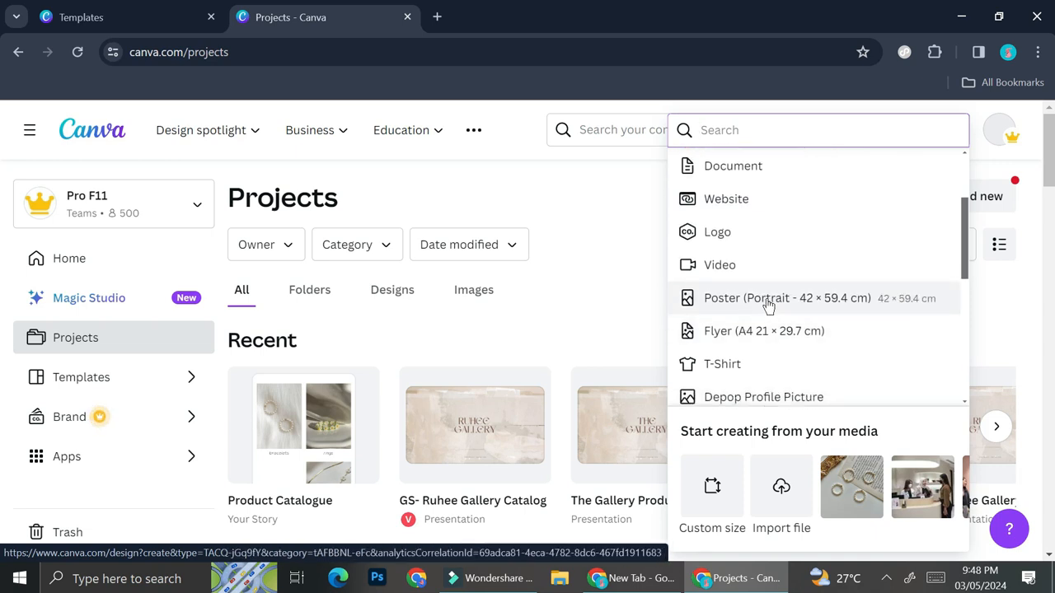
left_click(766, 301)
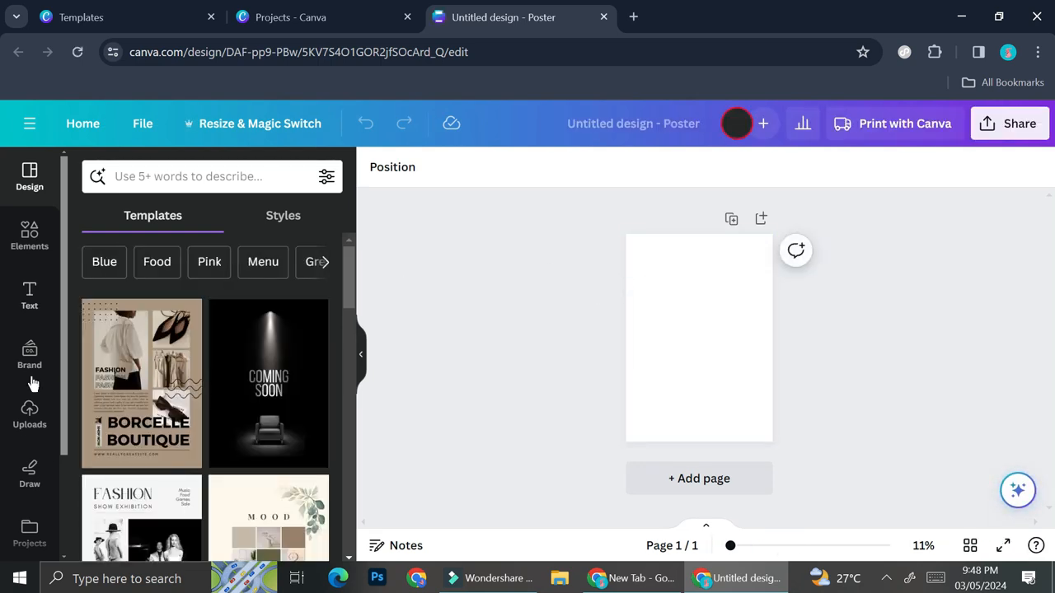
Open the Product Pics folder from the project folders in the new poster design.
scroll(32, 519, "down", 1)
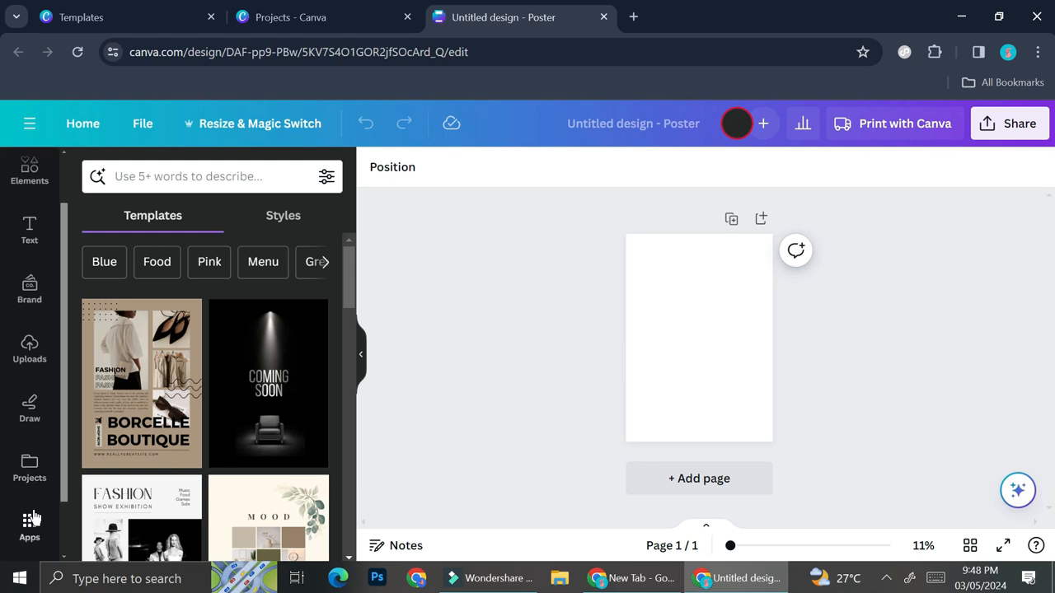
left_click(29, 470)
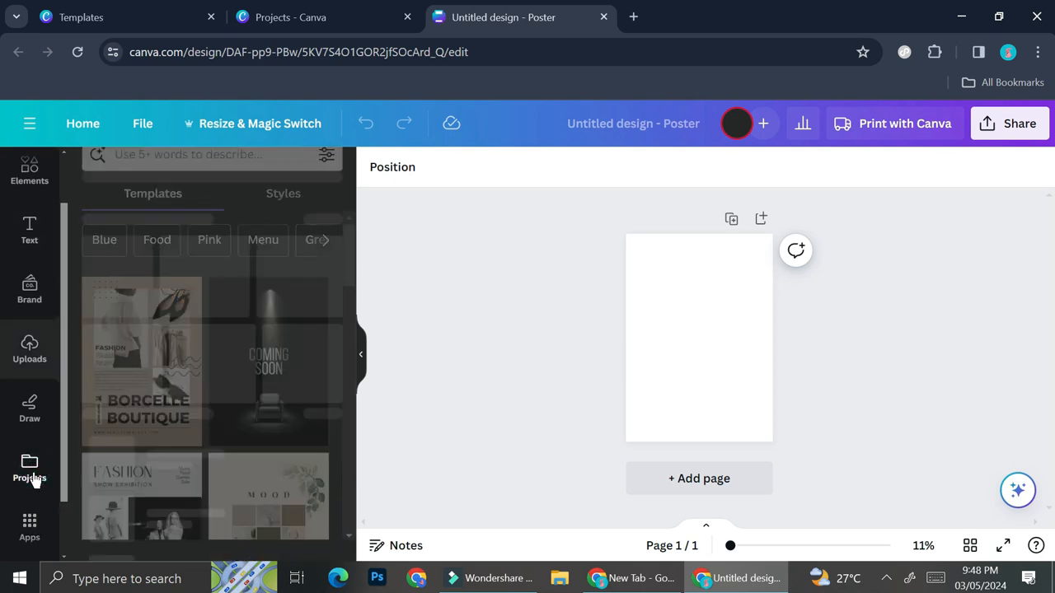
left_click(261, 265)
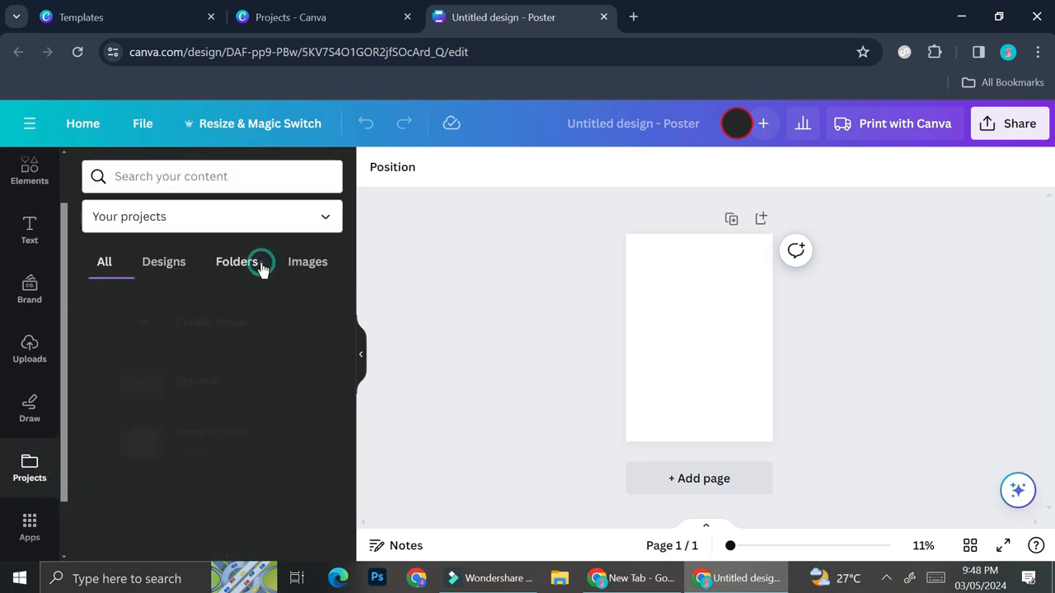
left_click(153, 441)
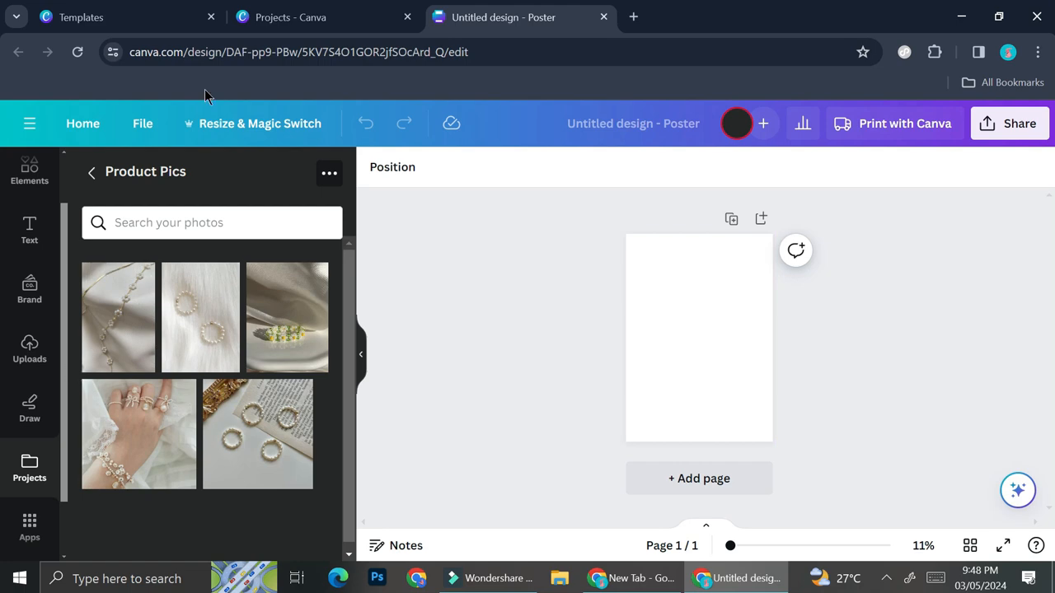
Reopen the Product Catalogue design from the recent projects so it is available alongside the untitled poster.
left_click(279, 18)
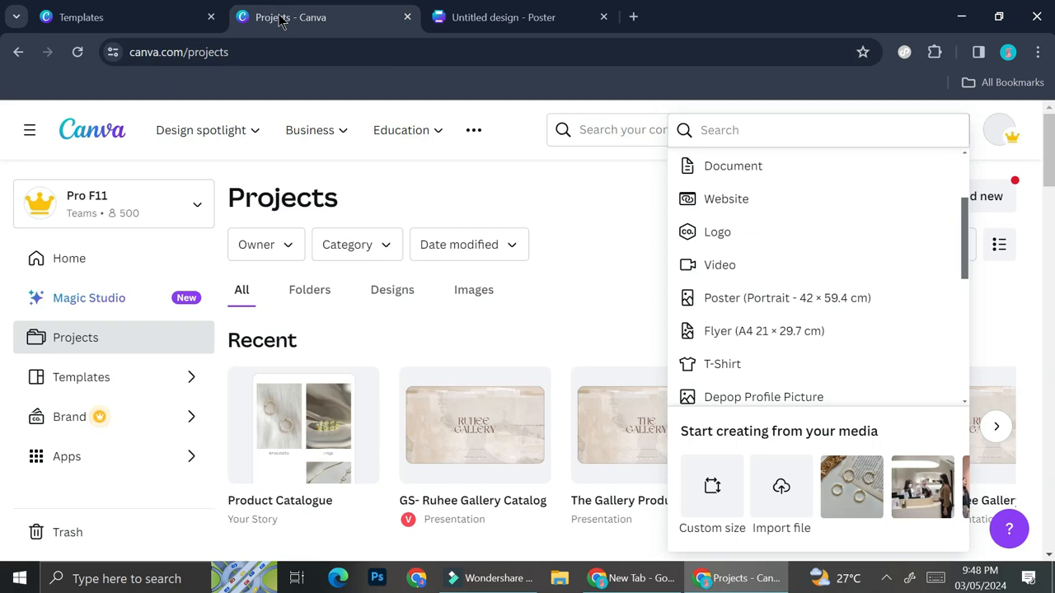
left_click(622, 276)
left_click(281, 435)
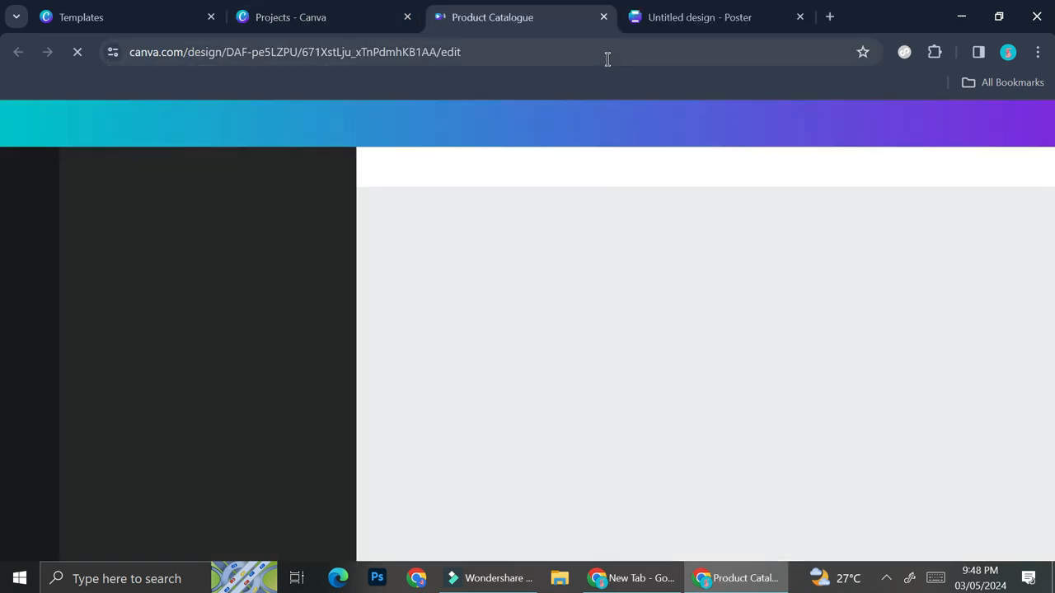
left_click(699, 16)
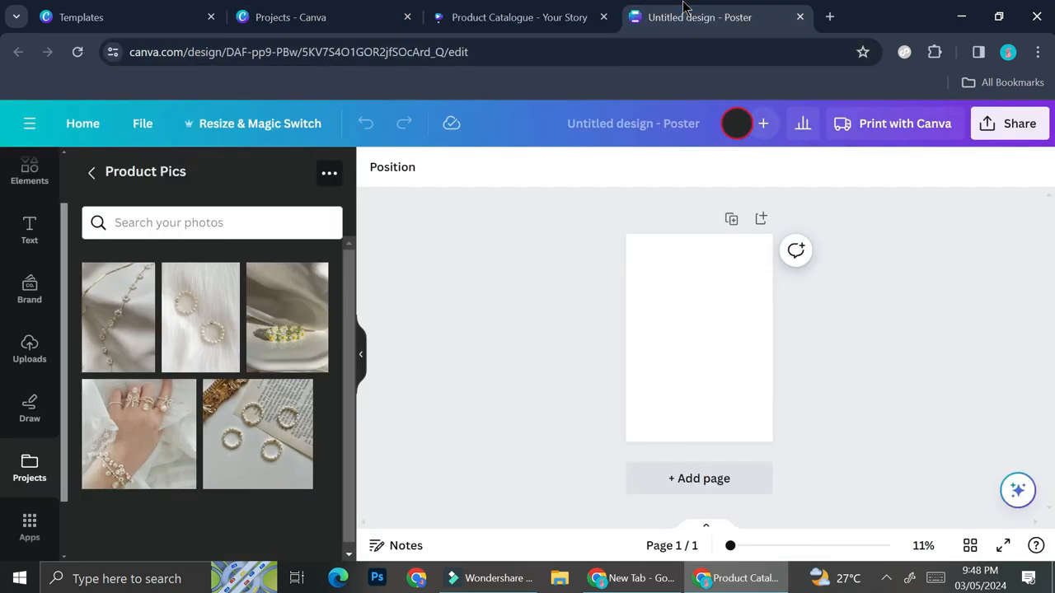
left_click(518, 15)
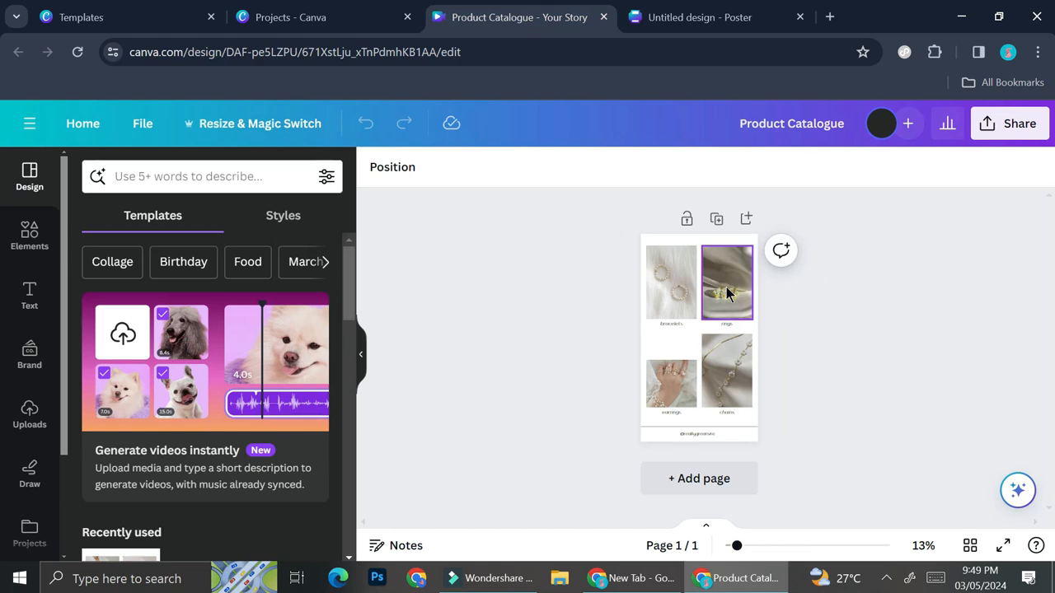
Copy the rings photo from the Product Catalogue and paste it into the blank poster design.
left_click(725, 290)
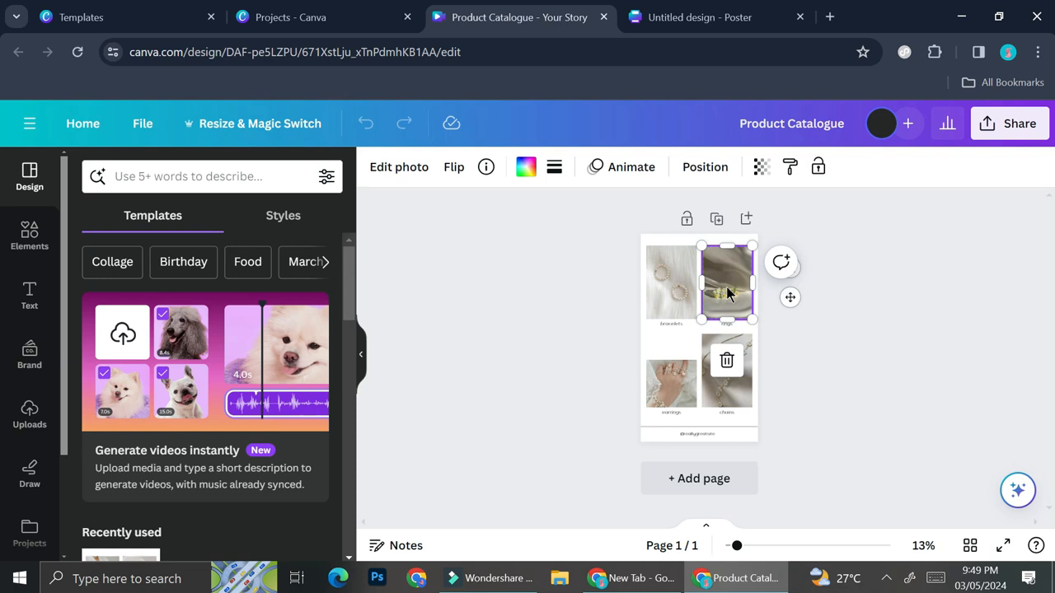
left_click(733, 16)
key("ctrl+v")
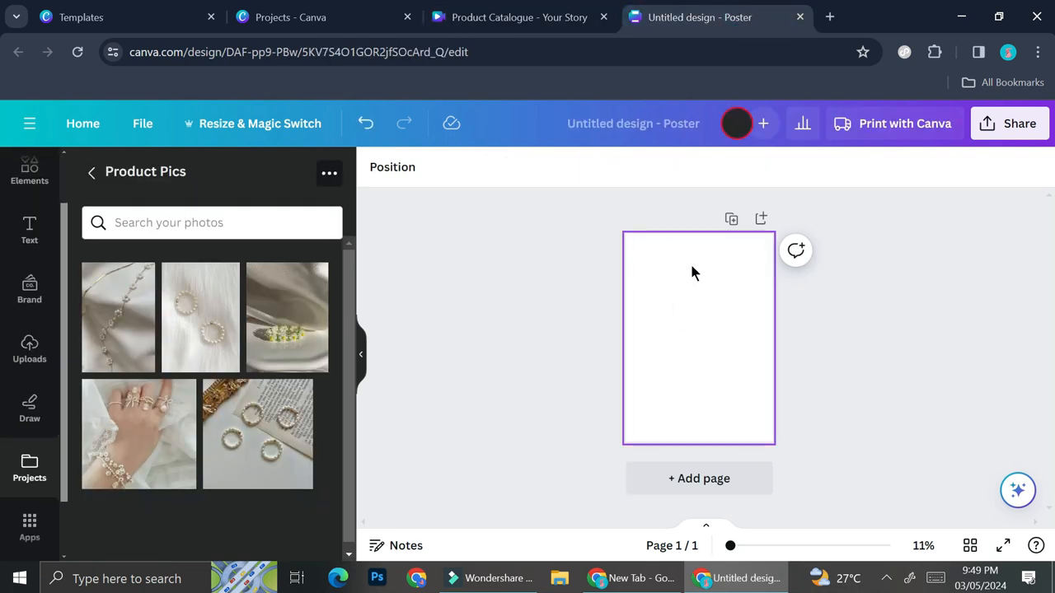